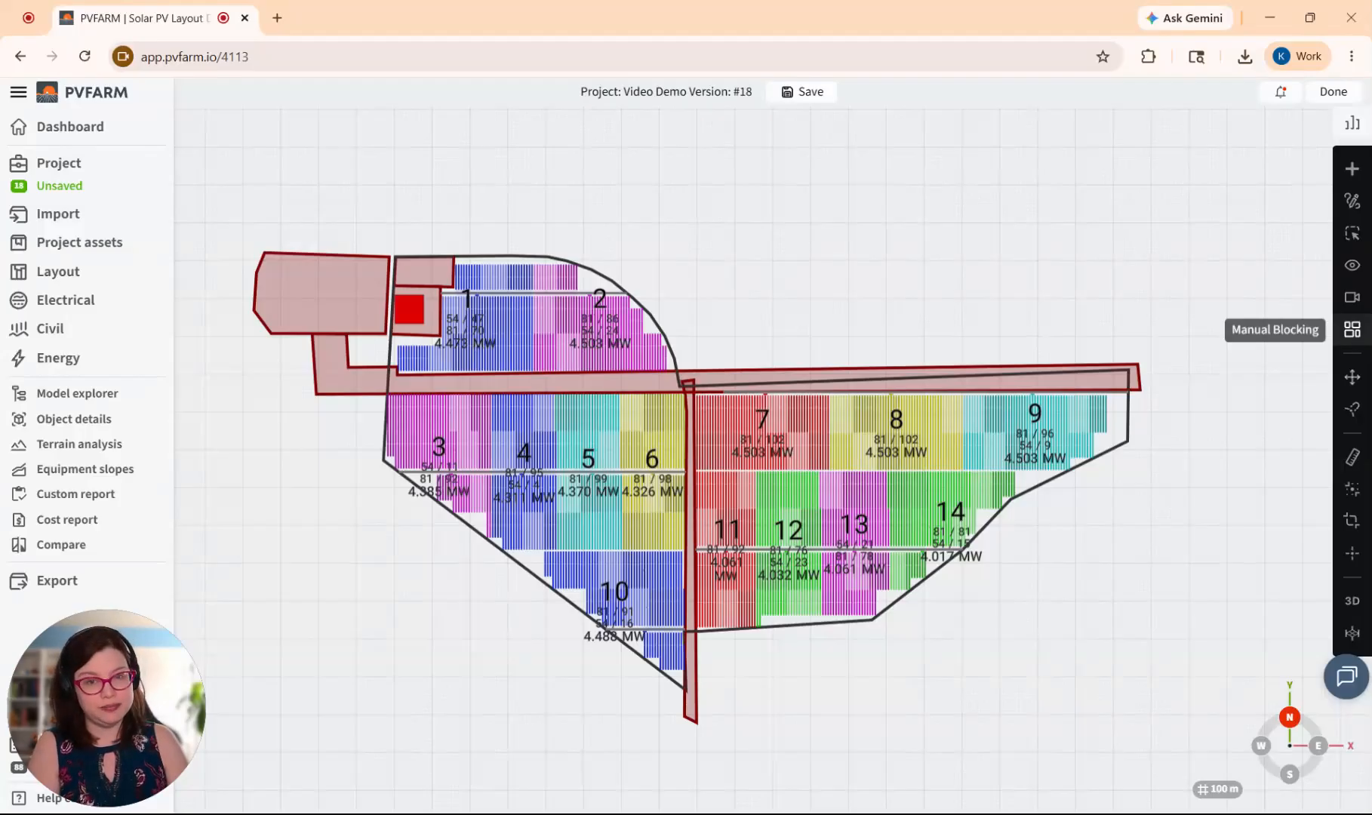
Start manual blocking and choose block 14 as the block to assign racks to.
click(1351, 336)
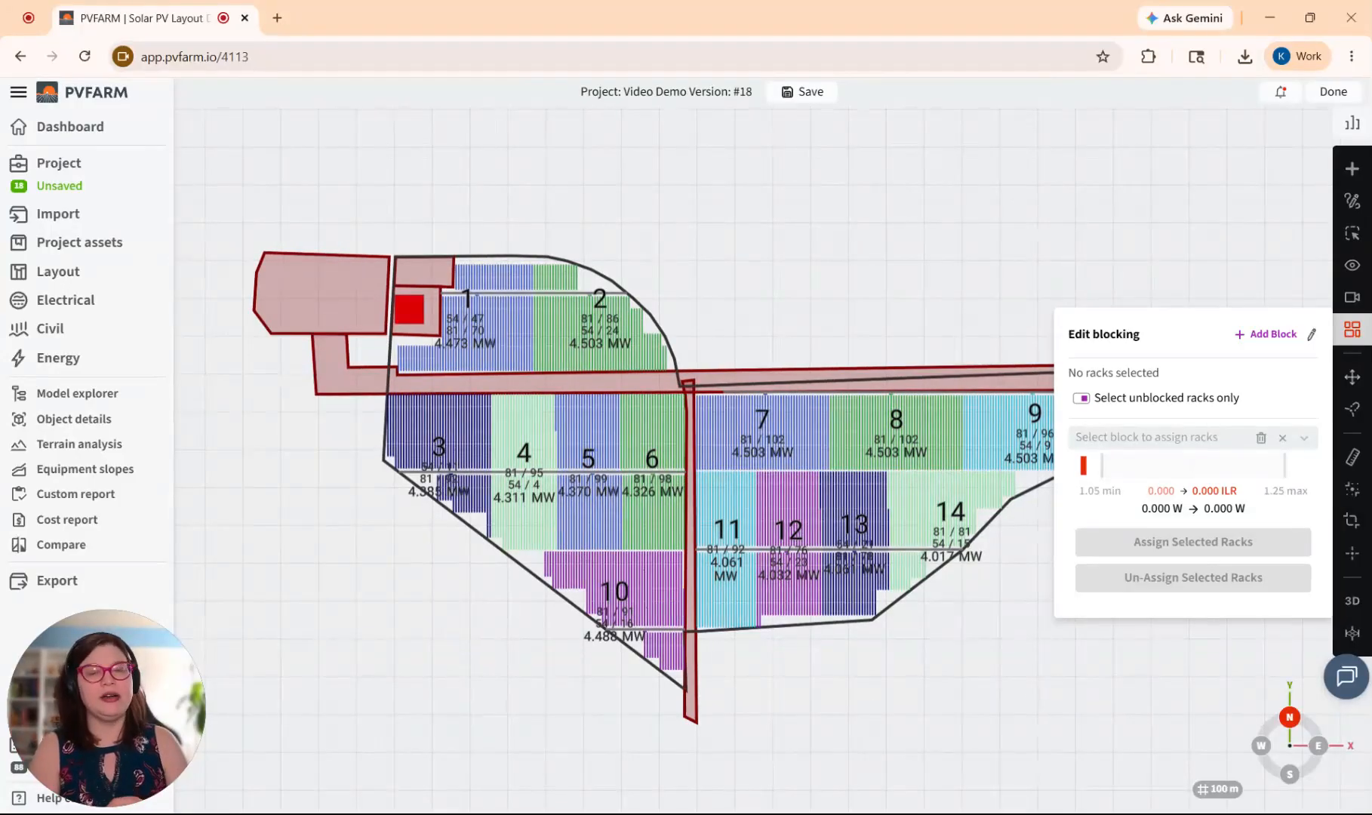
middle_drag(1047, 432, 746, 387)
scroll(758, 386, up, 4)
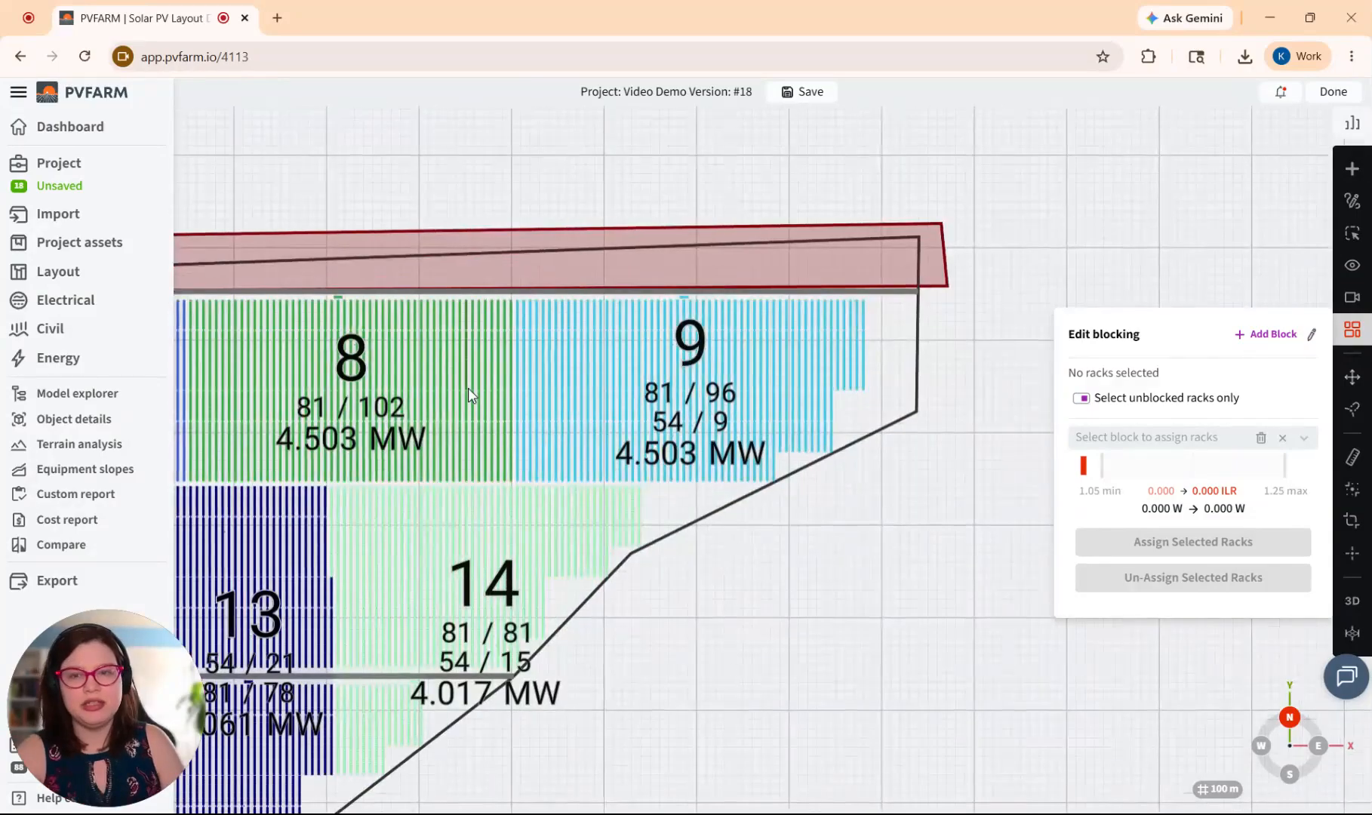
middle_drag(388, 606, 643, 380)
scroll(643, 380, up, 2)
scroll(597, 399, up, 3)
scroll(652, 291, up, 2)
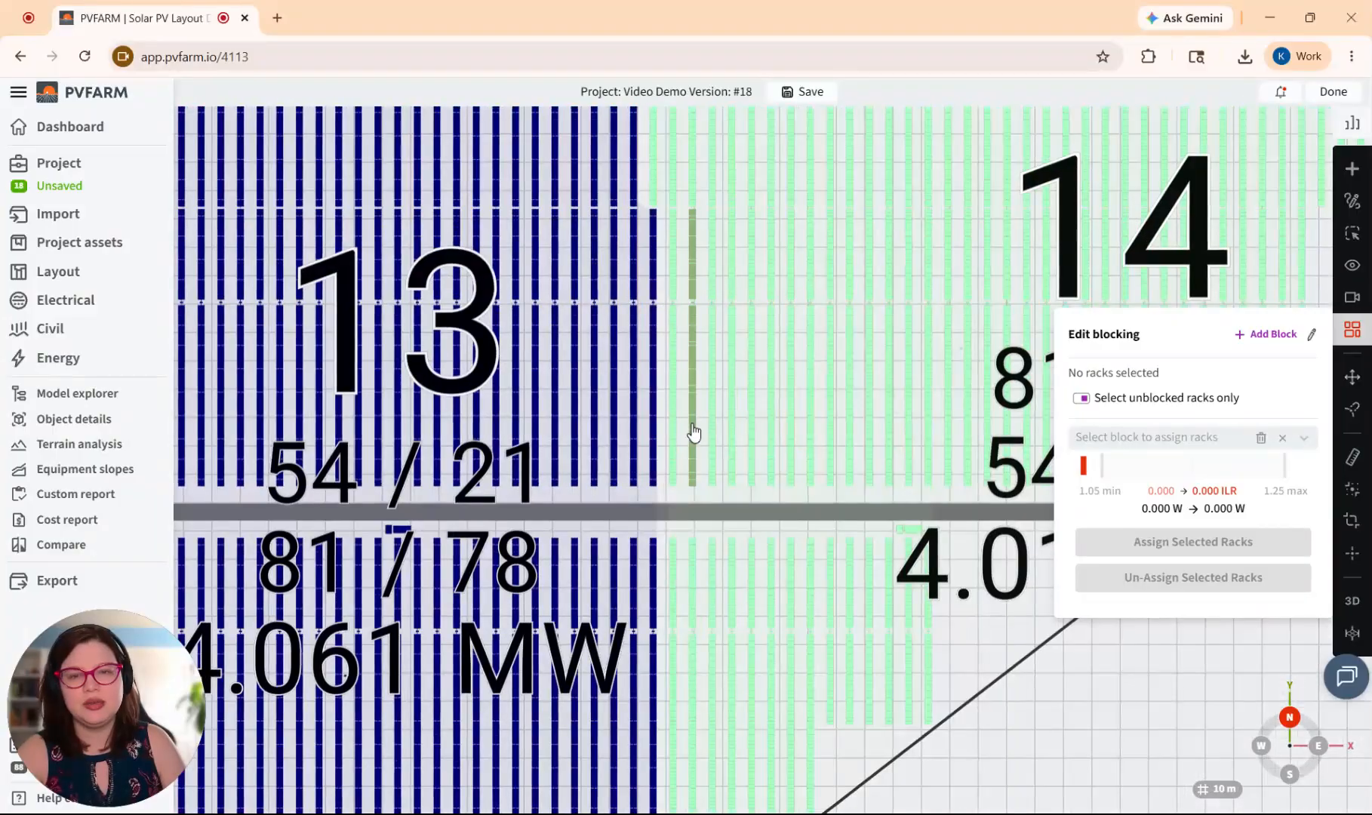
scroll(677, 401, down, 2)
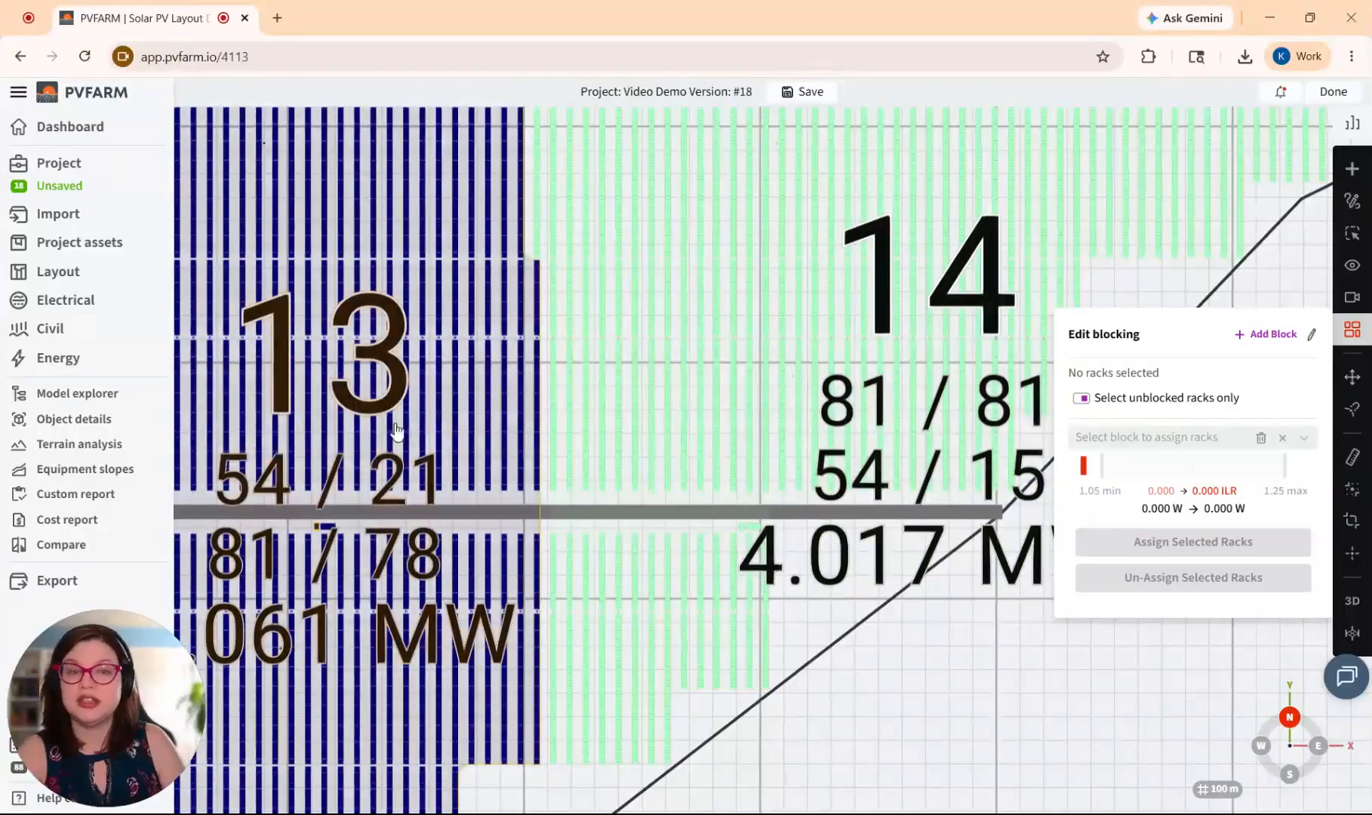
scroll(380, 422, down, 1)
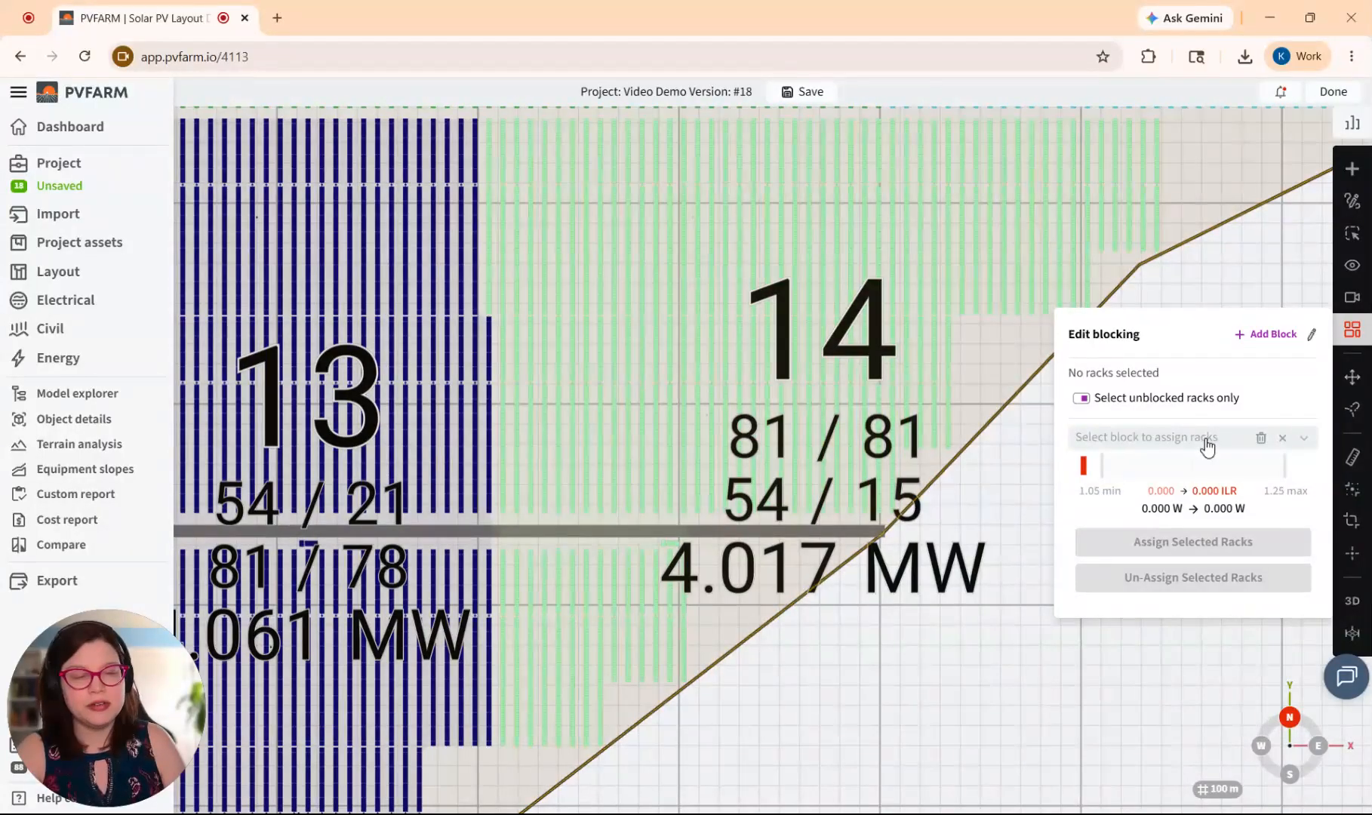
click(1208, 447)
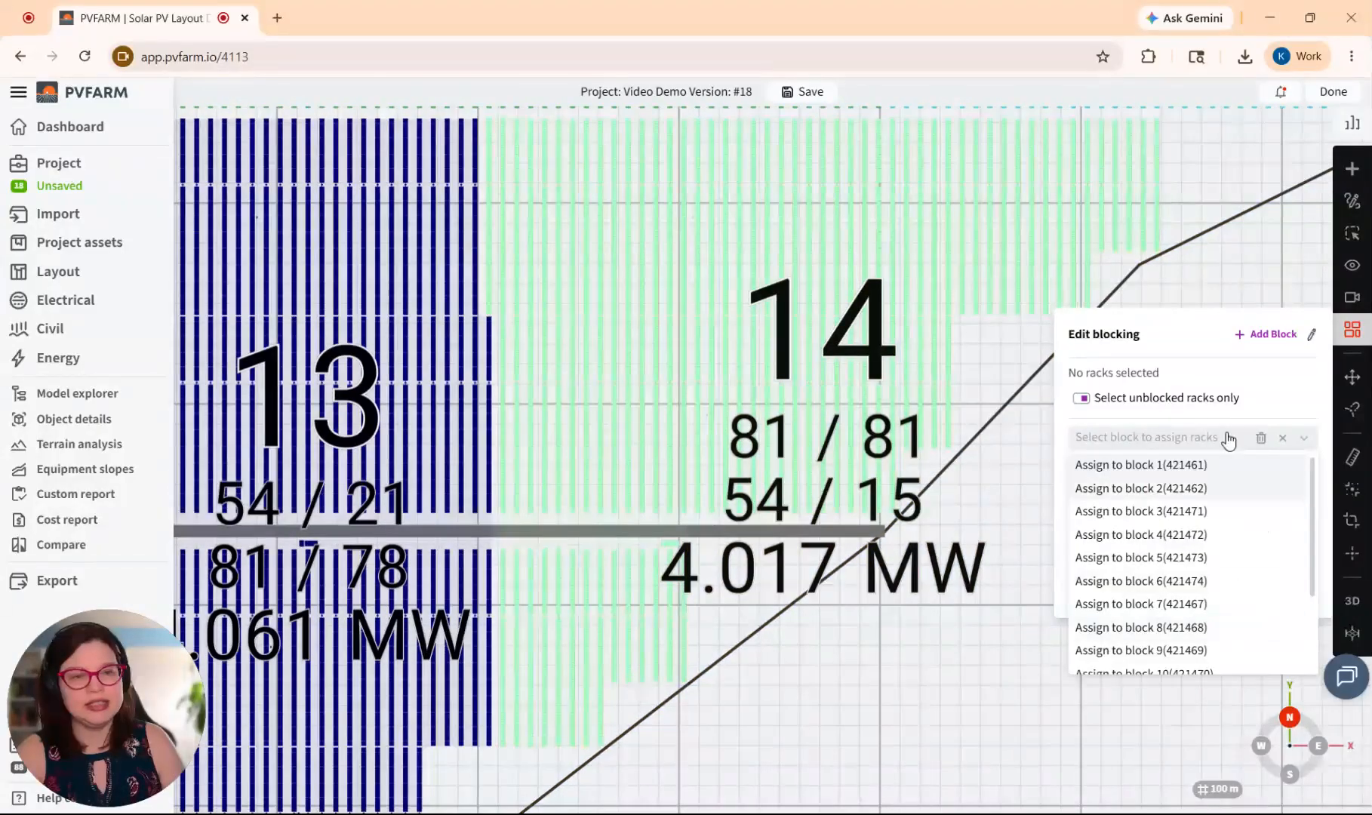
click(1209, 448)
click(919, 399)
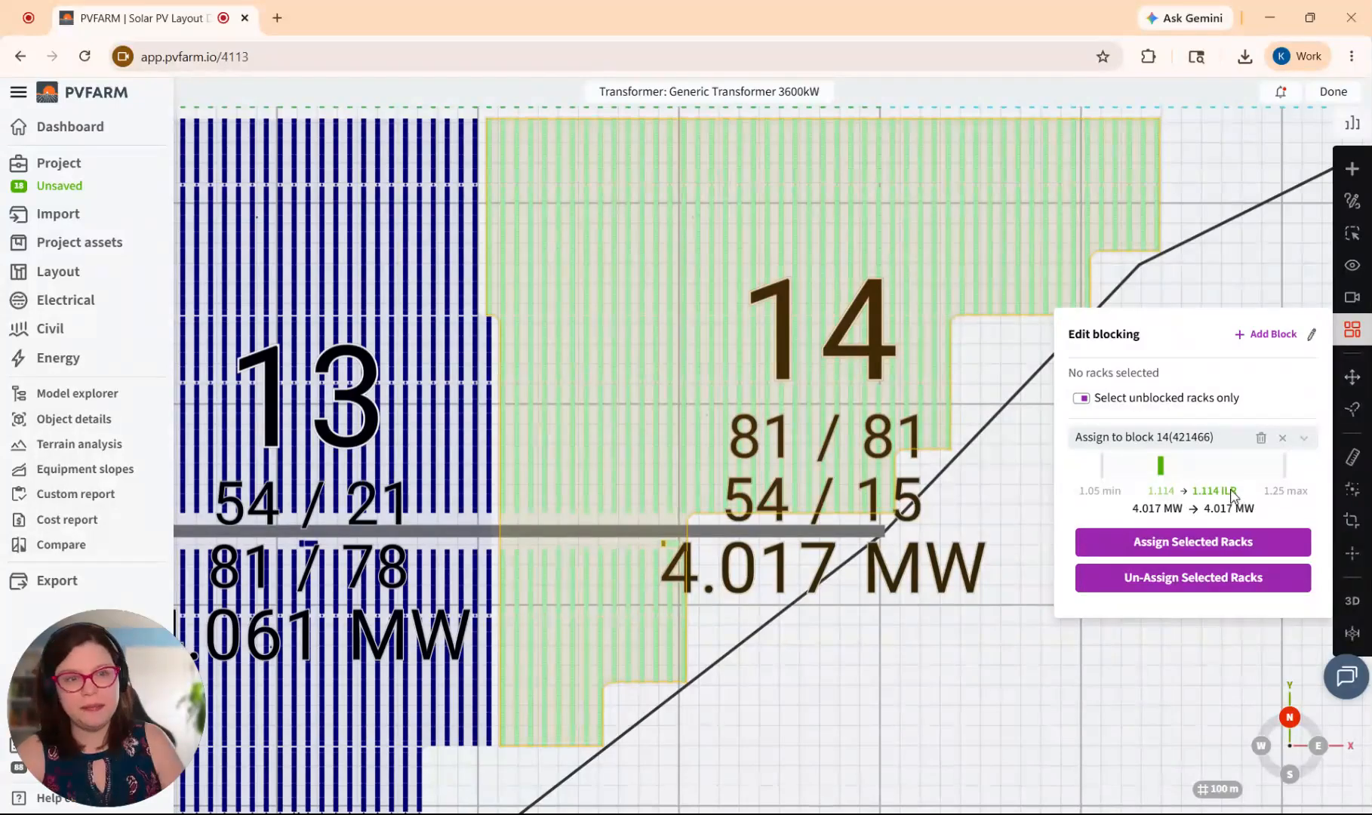
Turn off the restriction to unblocked racks and reassign the block 13 rack bordering block 14 to block 14.
click(1081, 398)
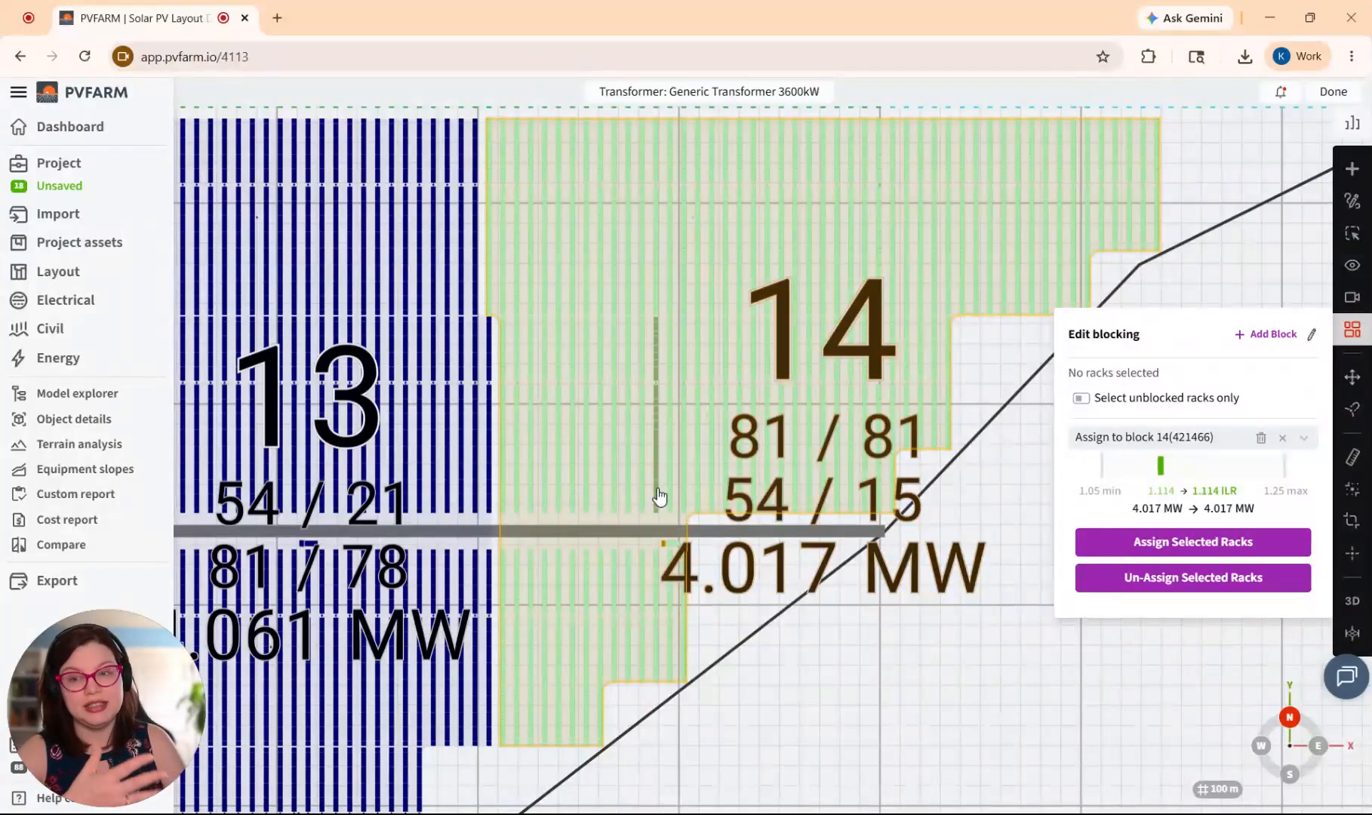
scroll(657, 502, up, 2)
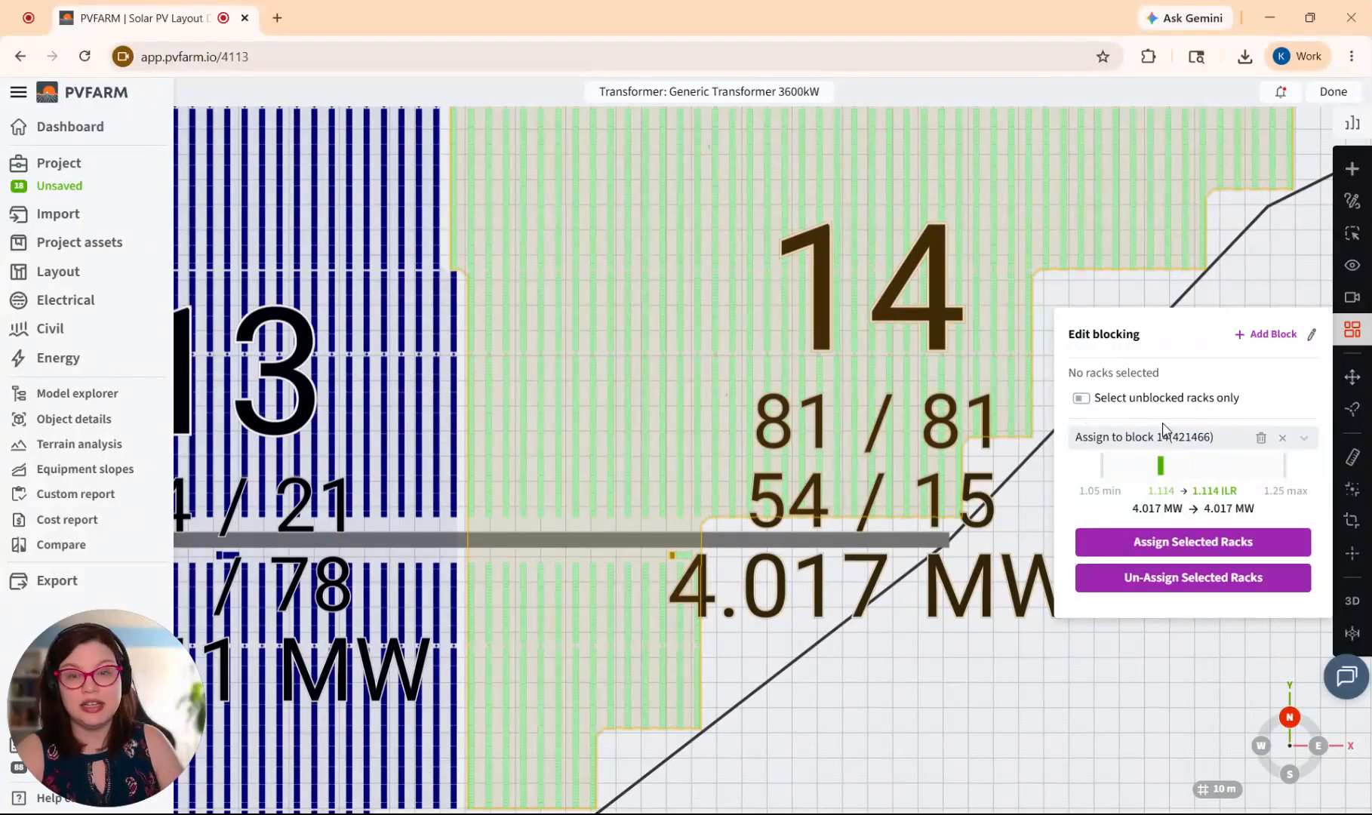
click(454, 324)
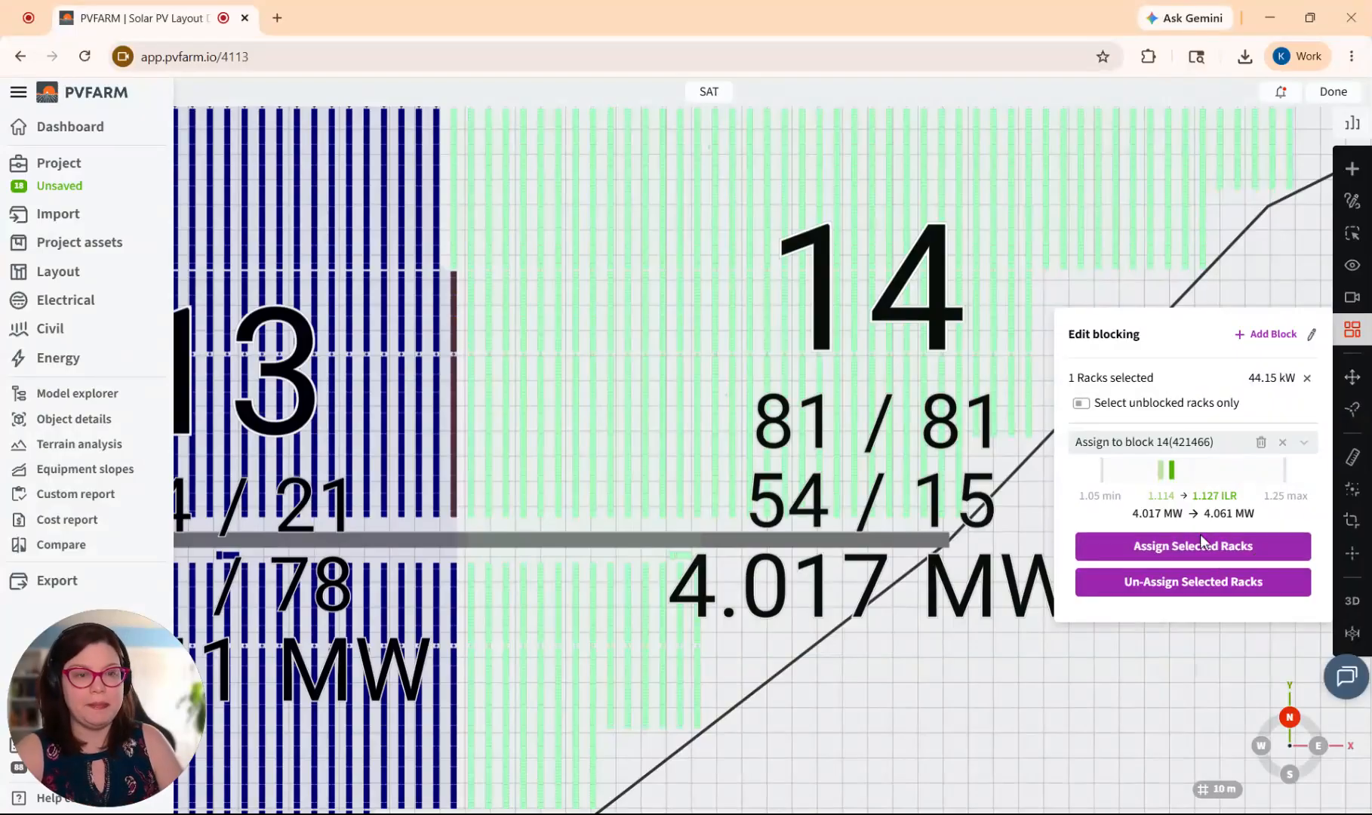
click(1223, 561)
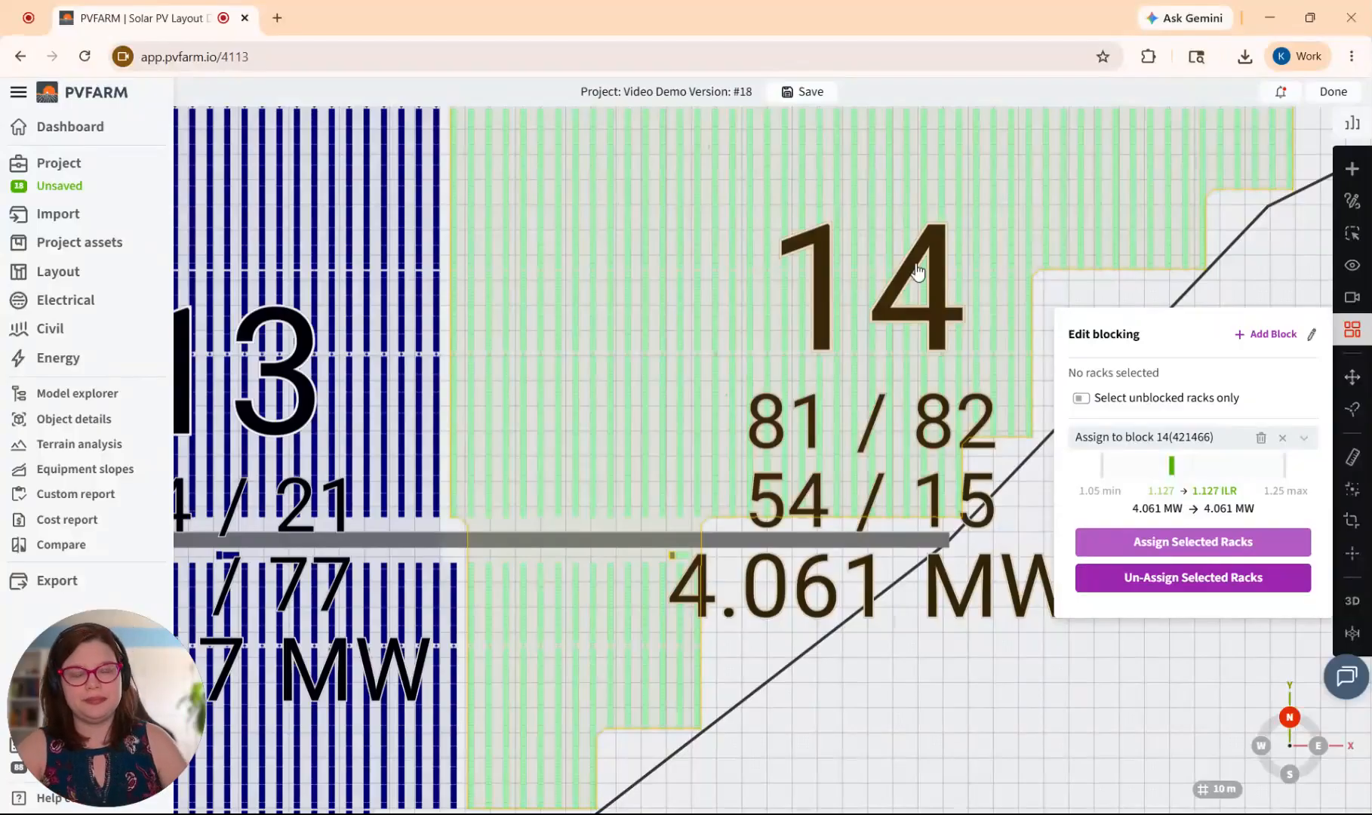
Delete blocks 14 and 13 from the layout, leaving their racks in place.
scroll(917, 270, down, 3)
scroll(789, 245, down, 1)
scroll(889, 303, down, 3)
click(794, 387)
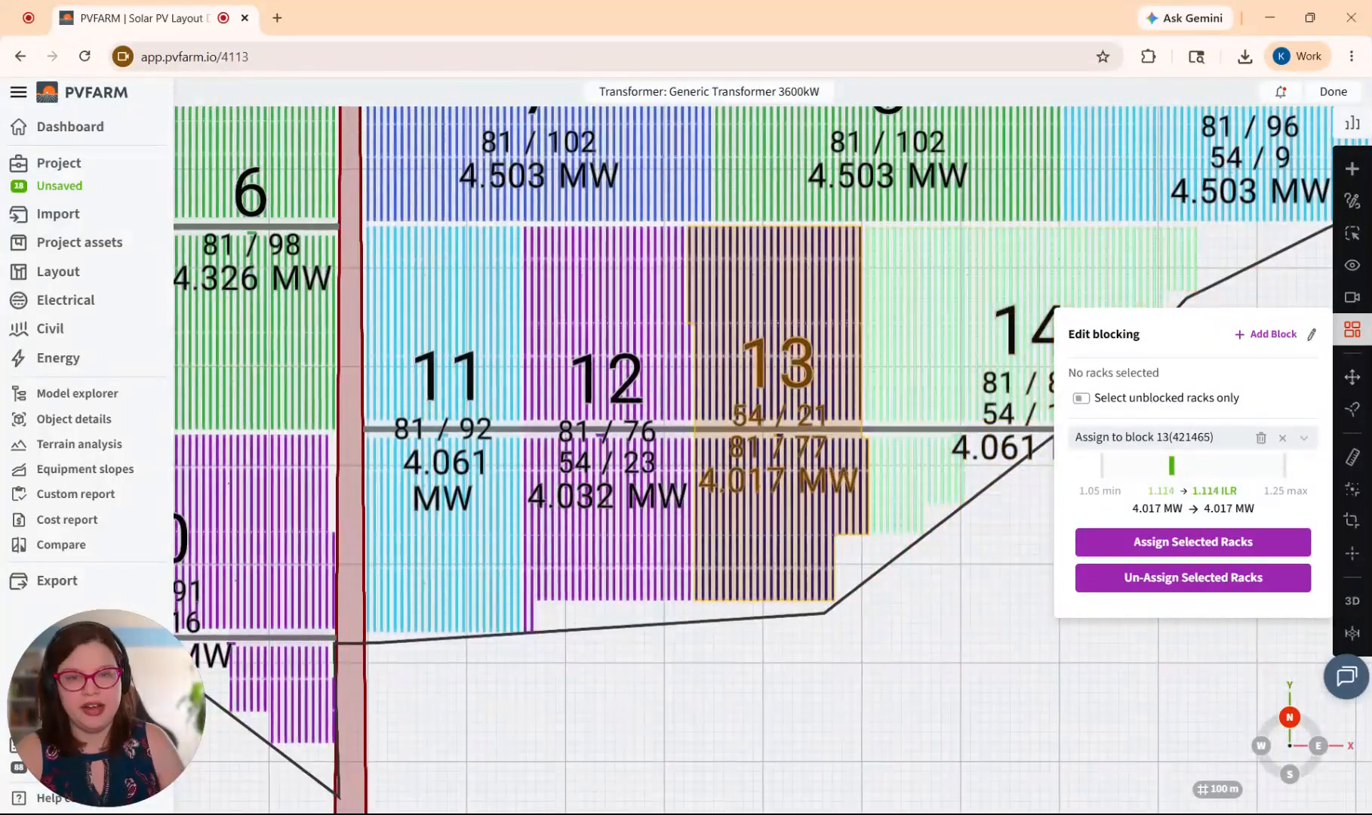
scroll(867, 346, down, 3)
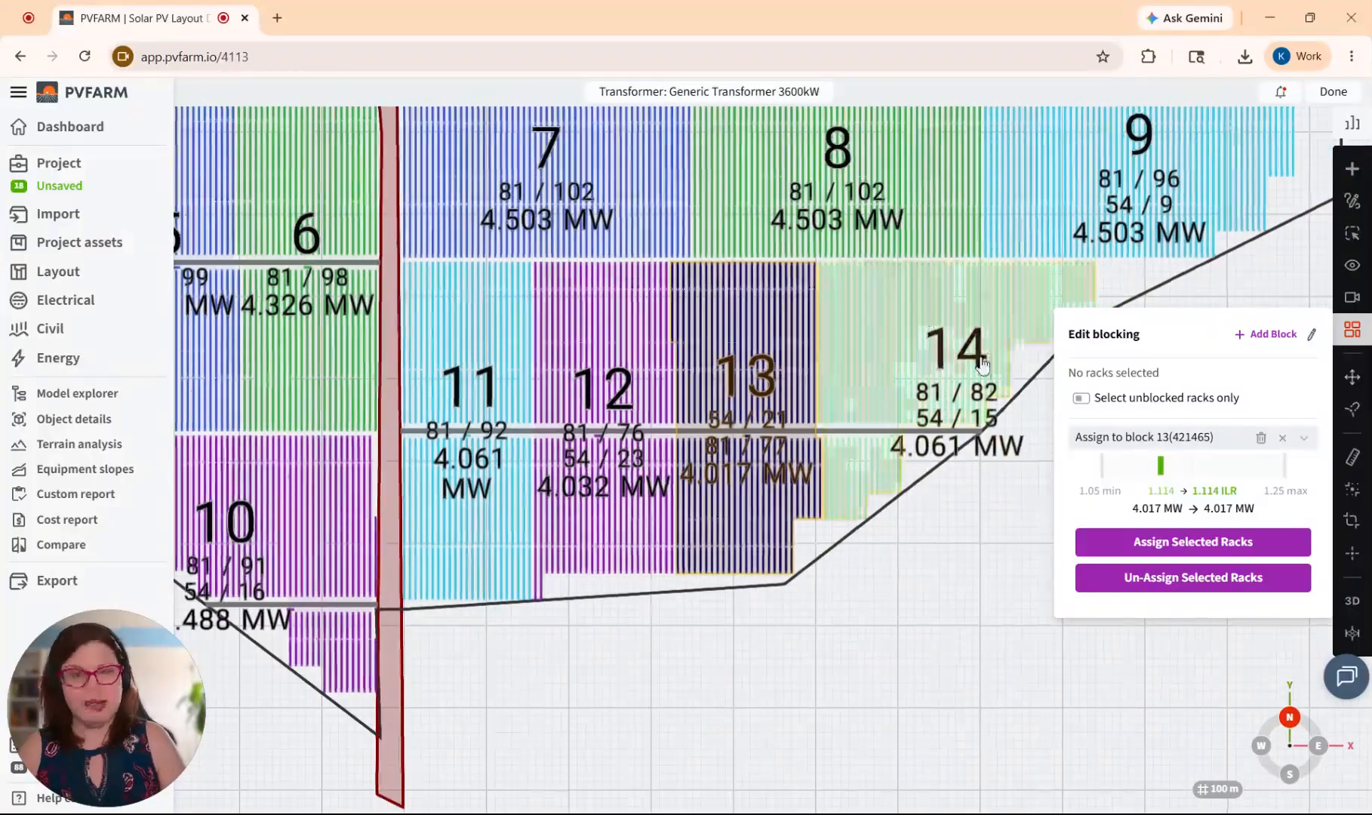
click(981, 366)
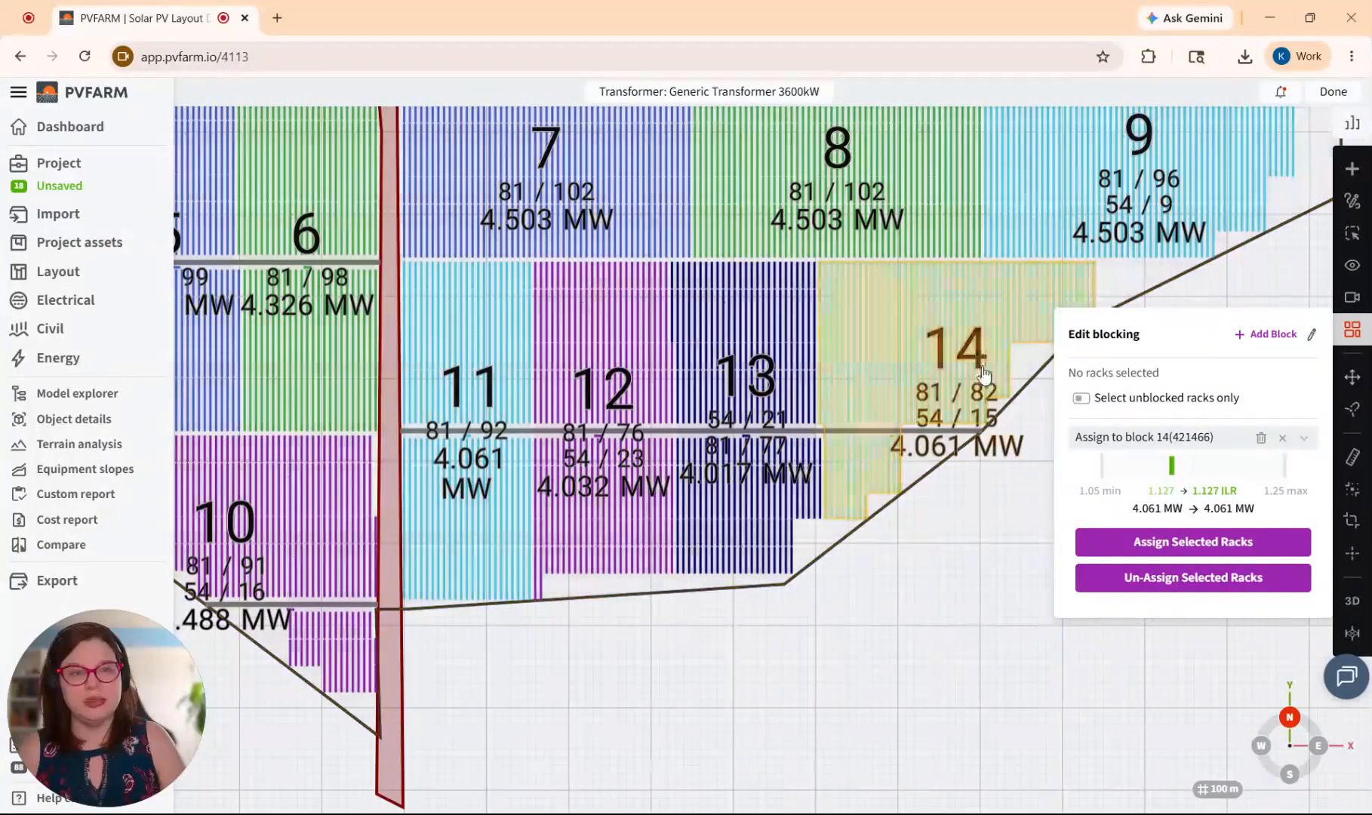
click(1260, 440)
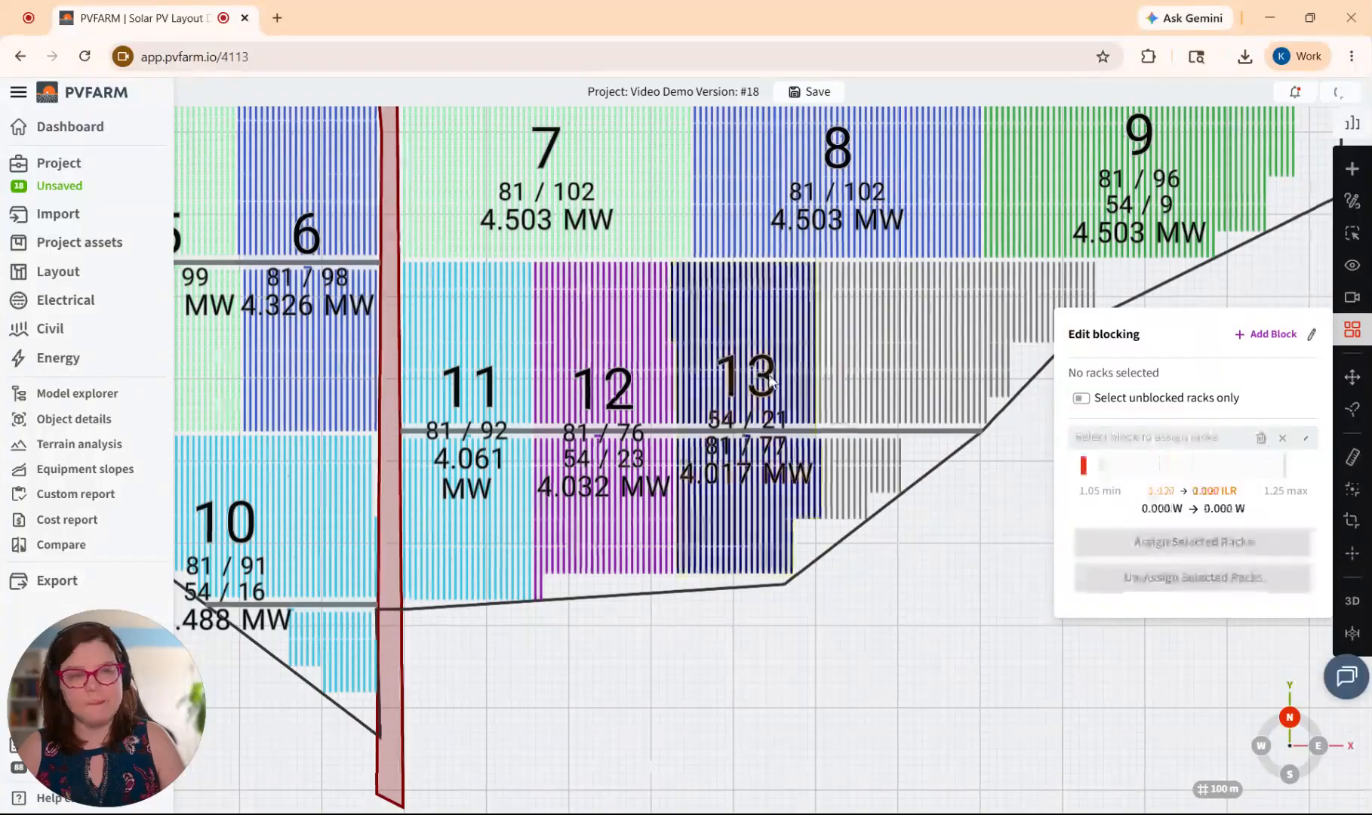
click(1260, 437)
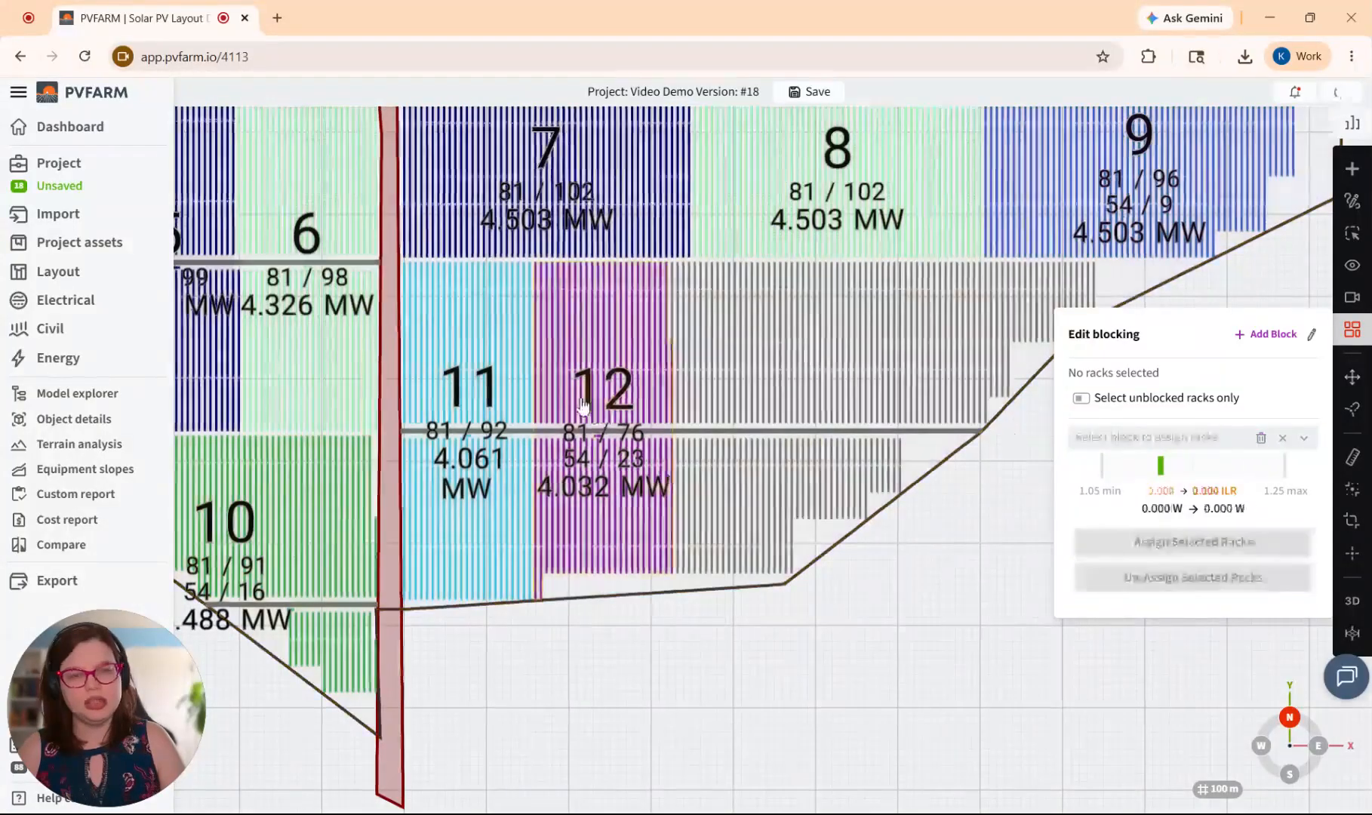
Delete blocks 12 and 11 from the layout, leaving their racks in place.
scroll(480, 384, up, 3)
click(480, 384)
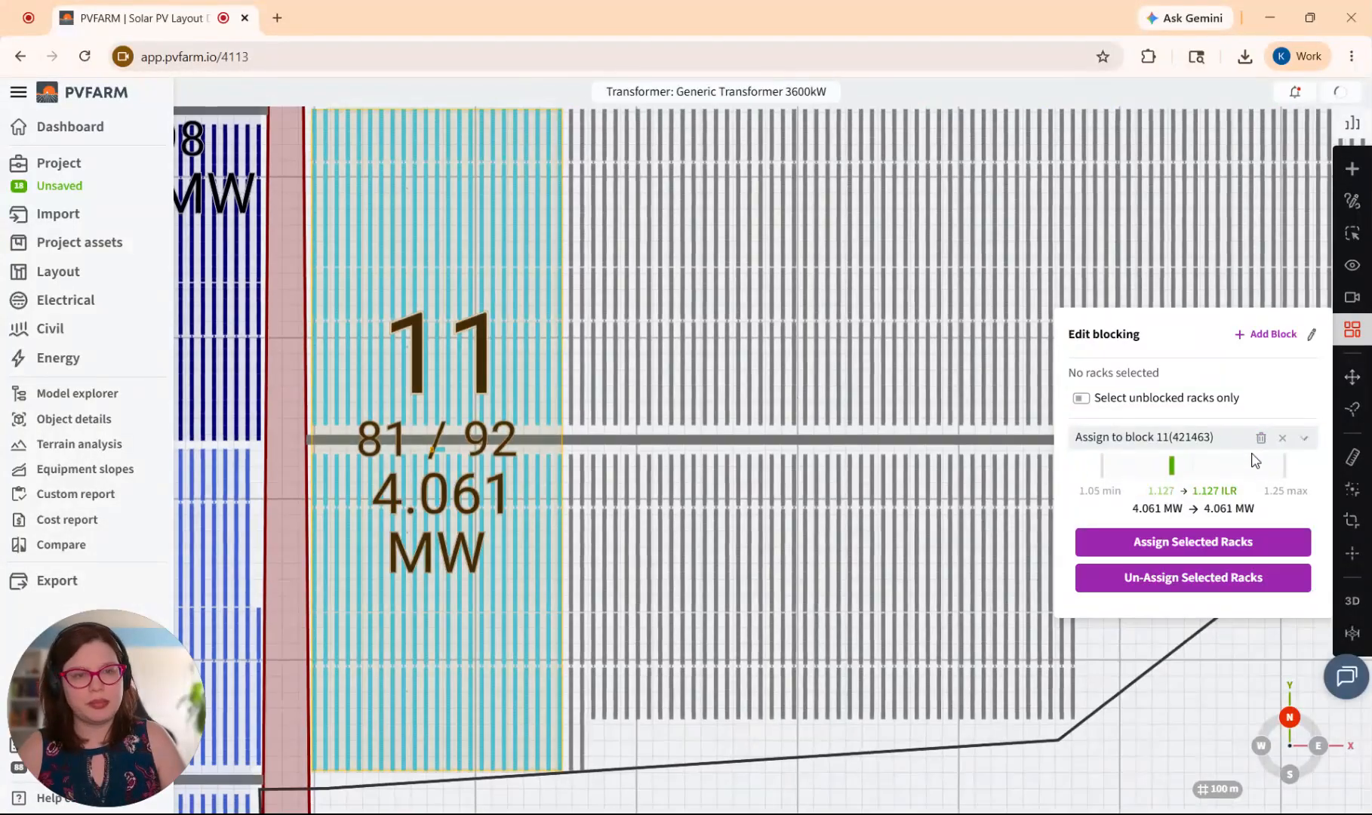
click(1249, 444)
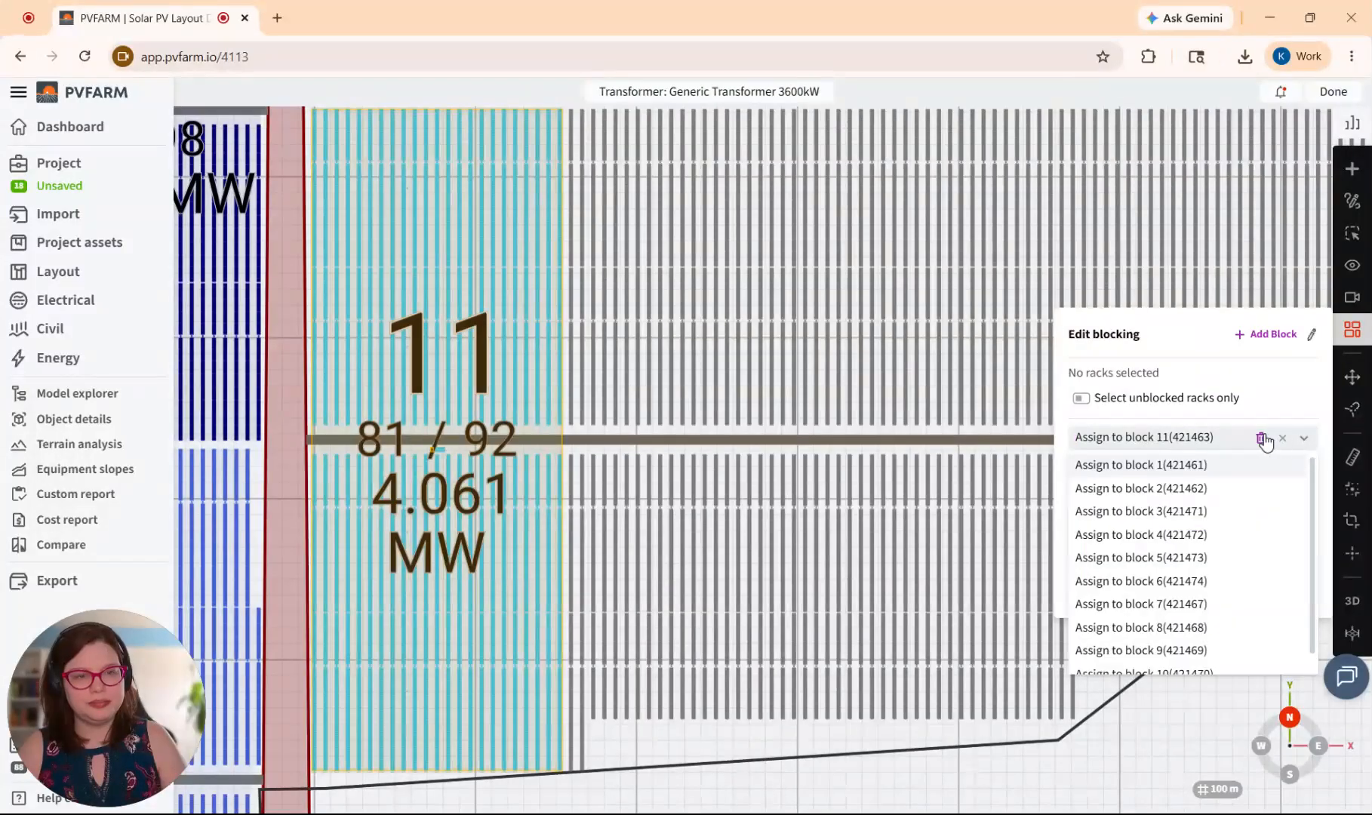
click(1261, 439)
Review and confirm the blocking settings with Generic Transformer 3605 kW and inverter Generic Central 3605 1MOD.
scroll(613, 428, down, 5)
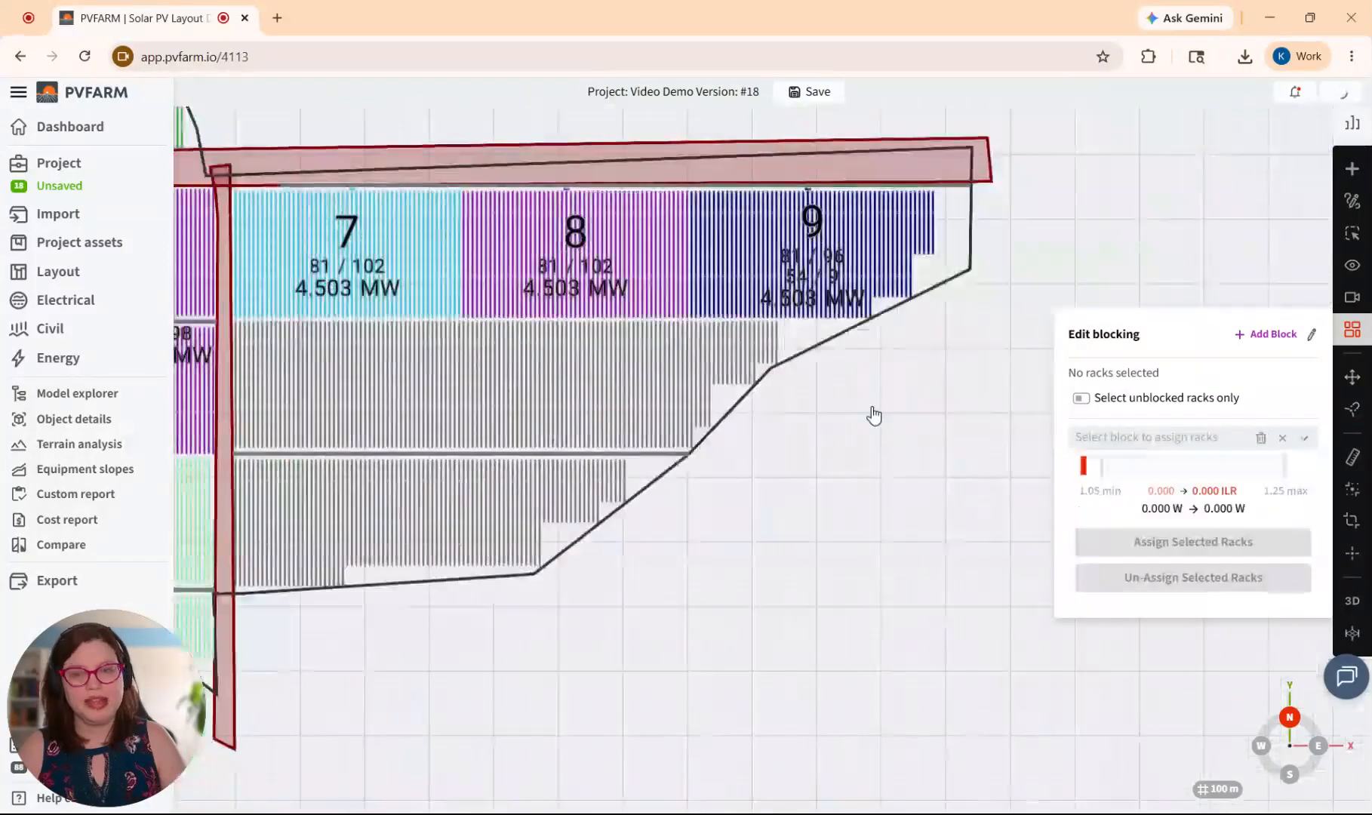
scroll(490, 408, down, 3)
drag(489, 409, 709, 374)
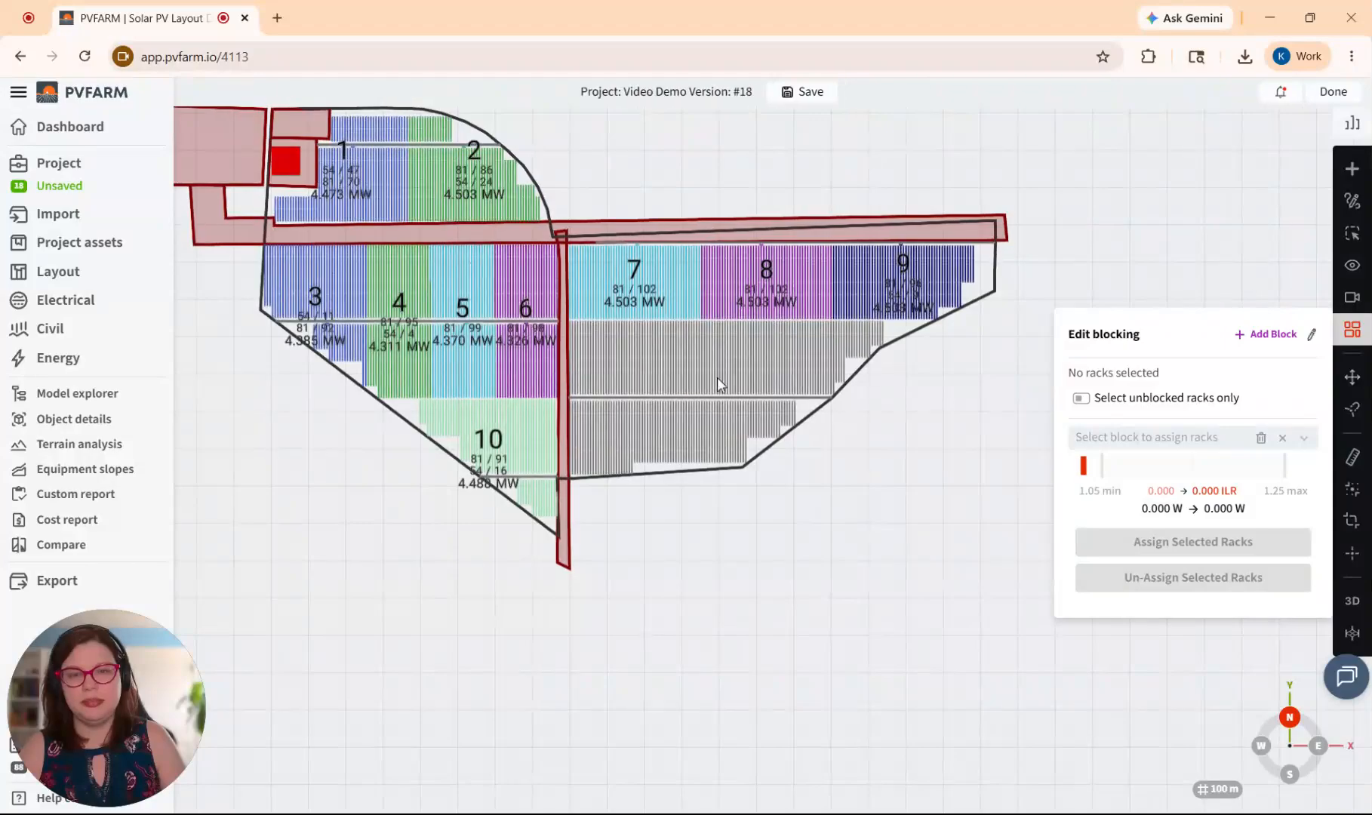
scroll(747, 408, up, 5)
scroll(708, 362, down, 4)
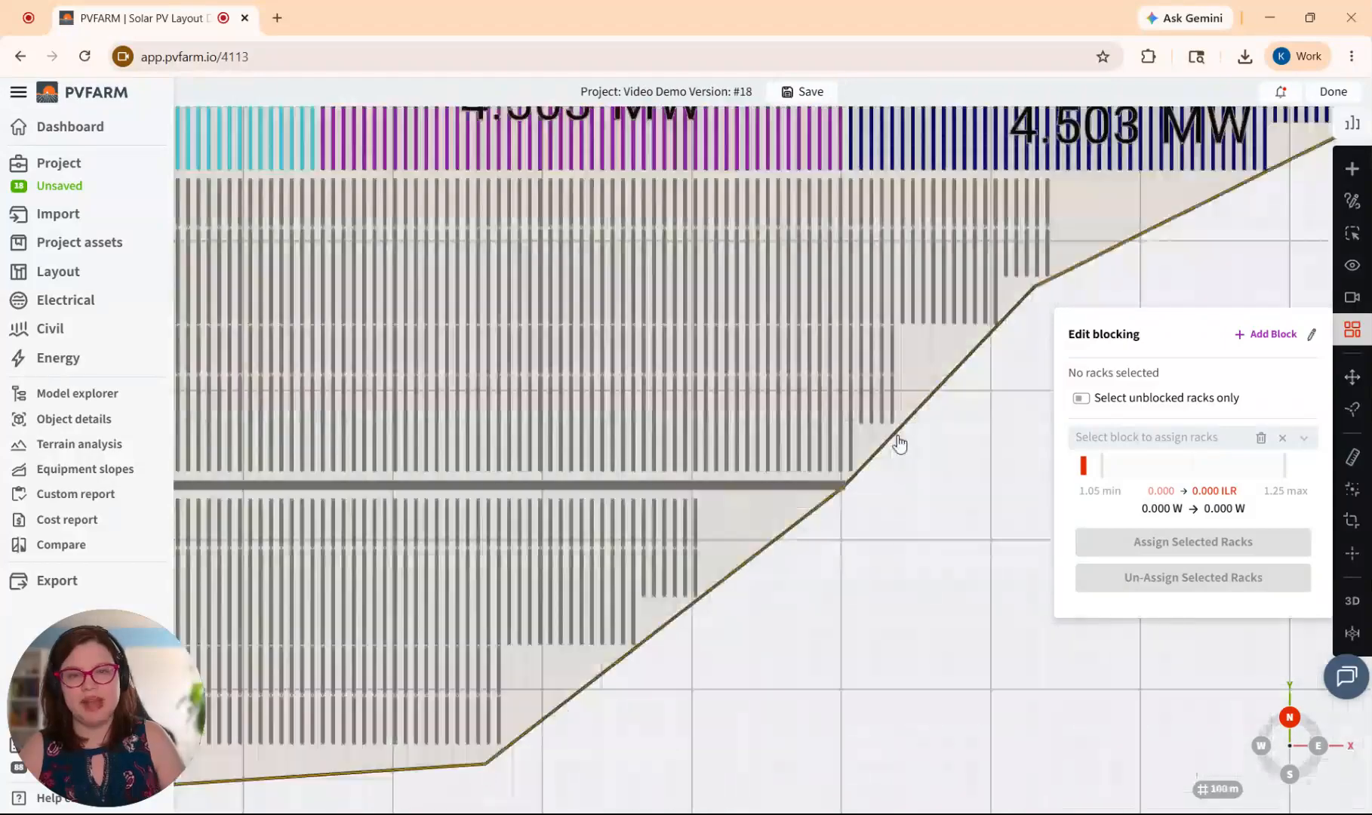
drag(522, 408, 721, 424)
scroll(1052, 442, up, 2)
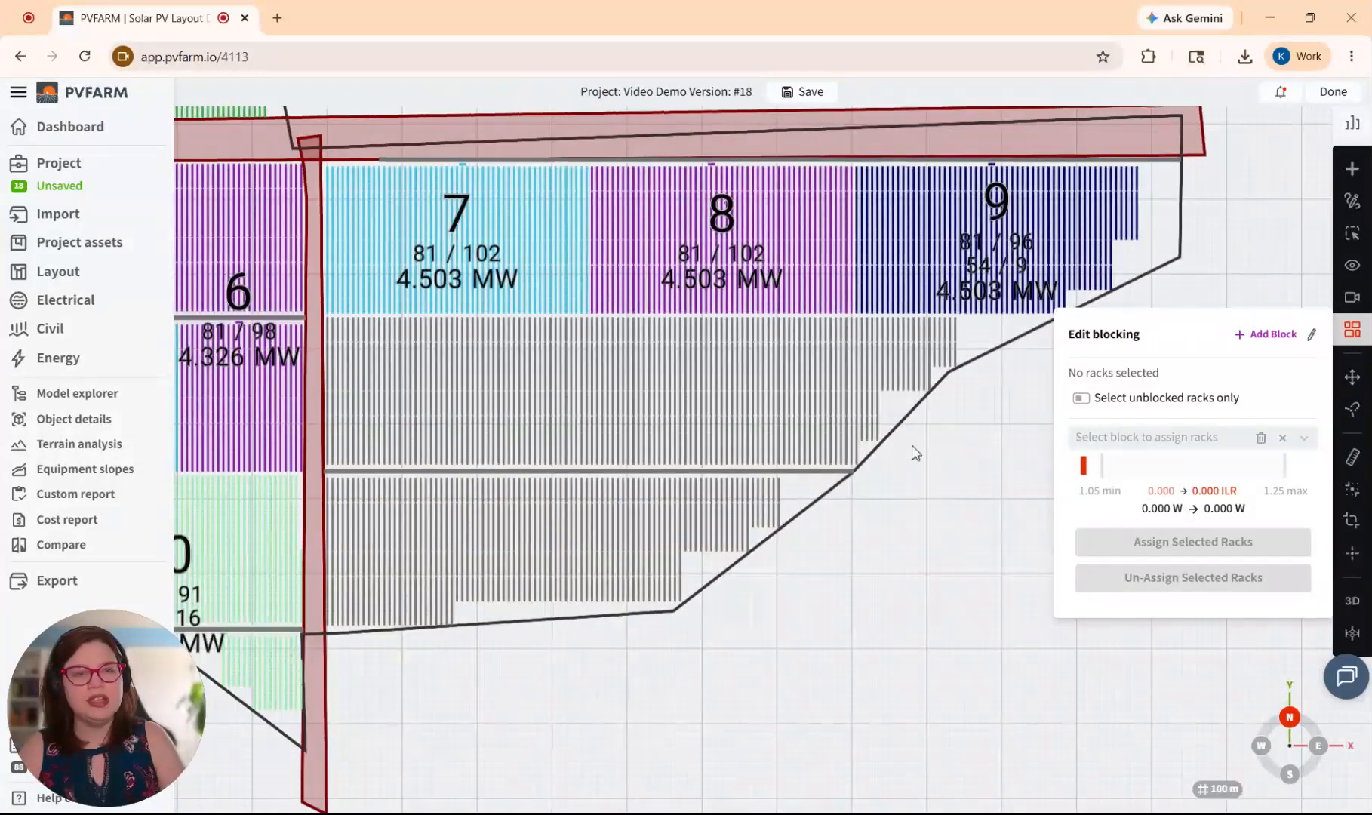
drag(915, 450, 991, 461)
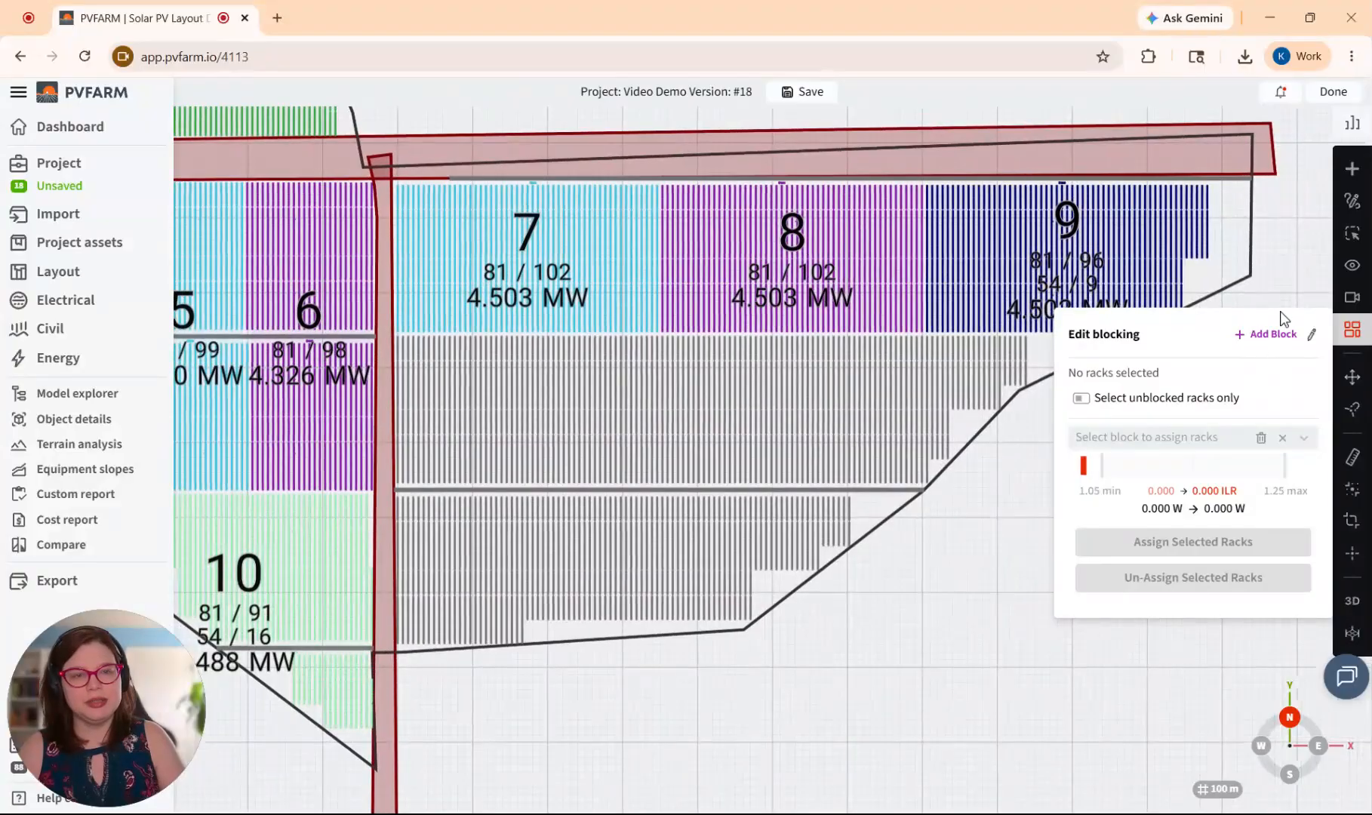
click(1312, 340)
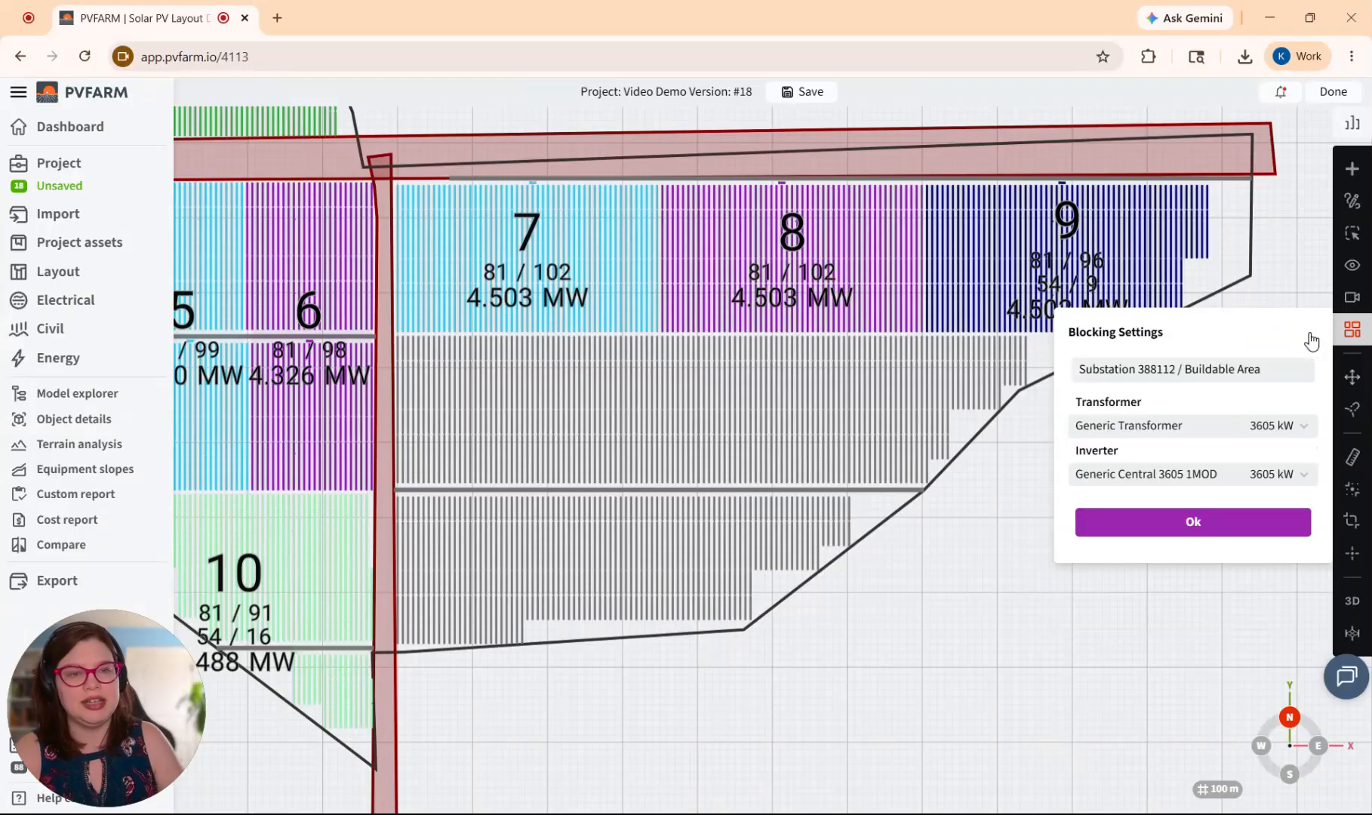
click(1232, 438)
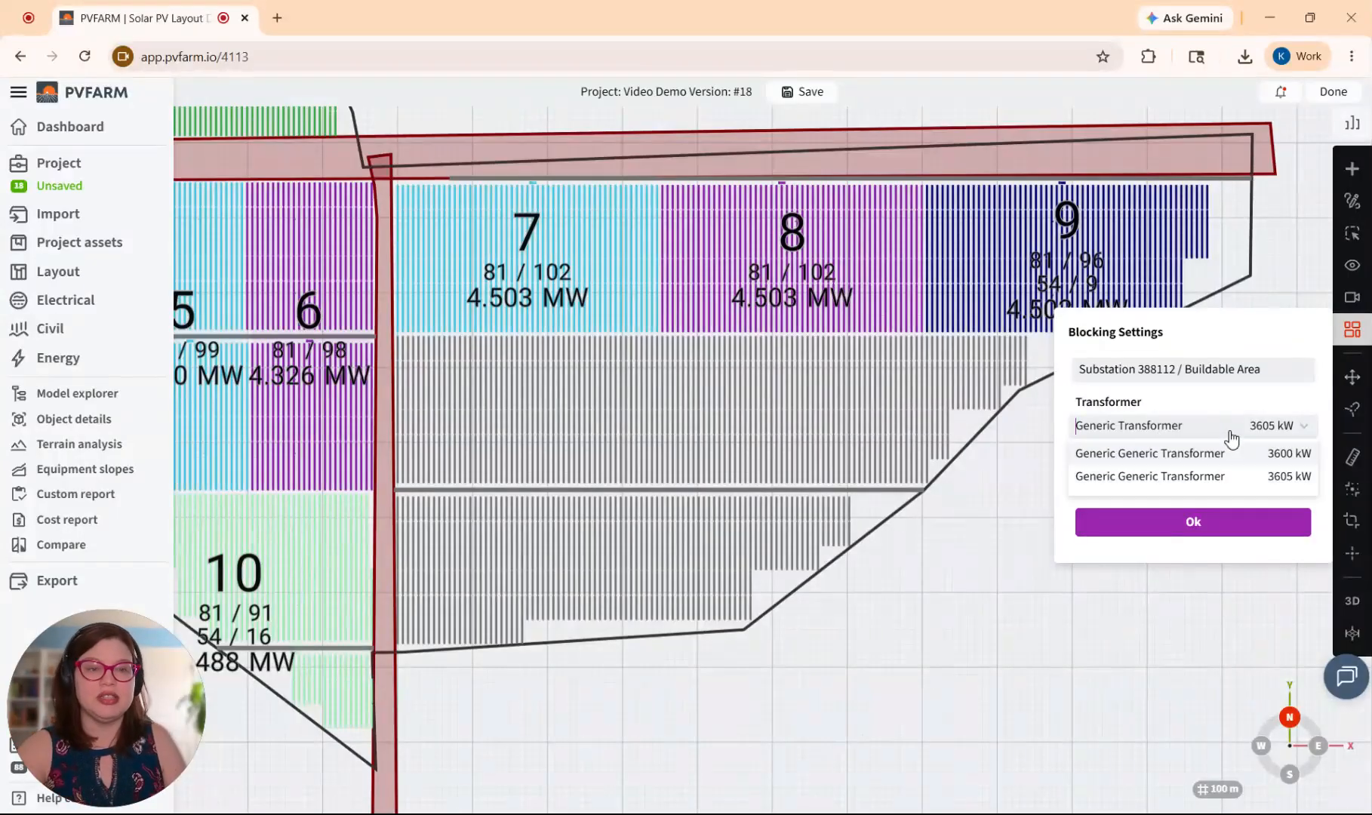
click(1226, 437)
click(1231, 472)
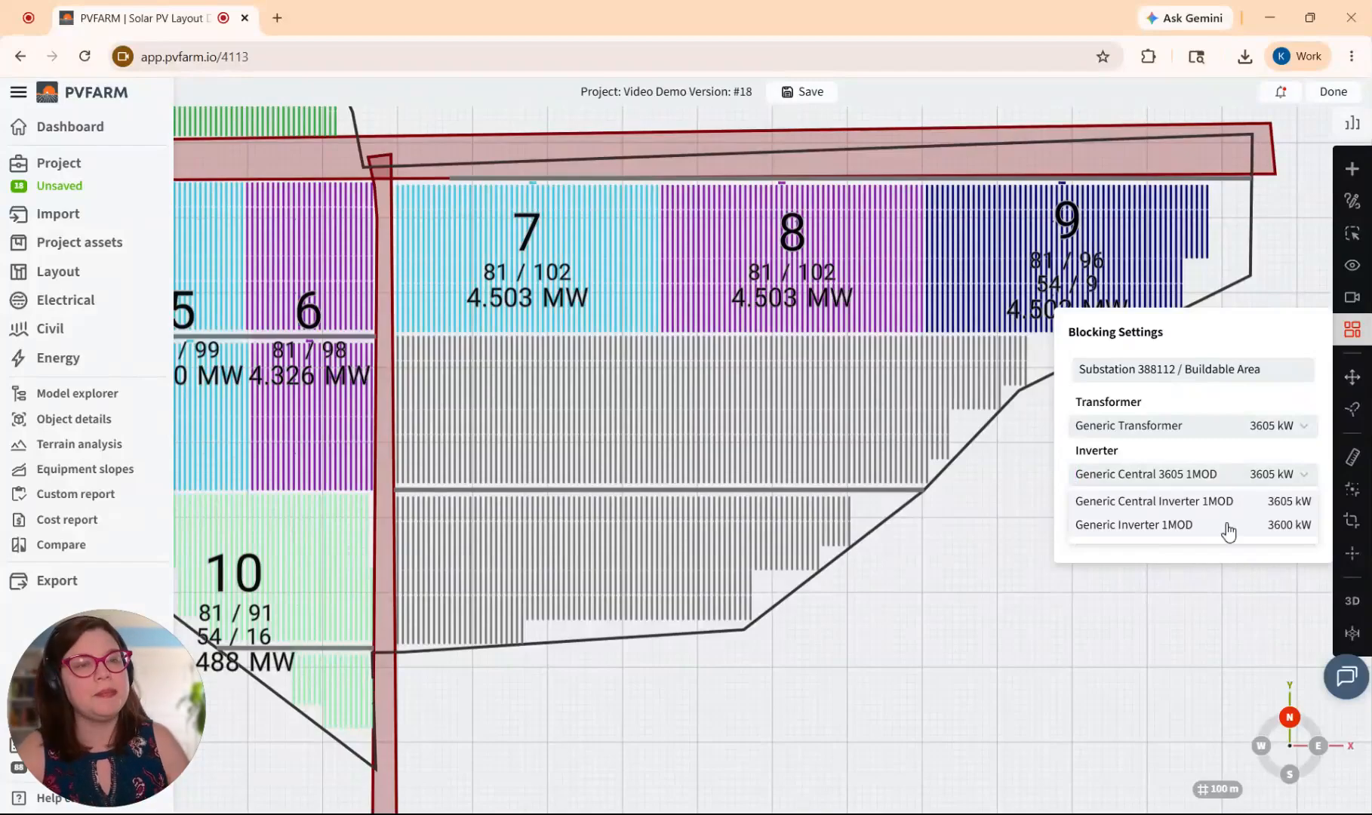
click(1279, 451)
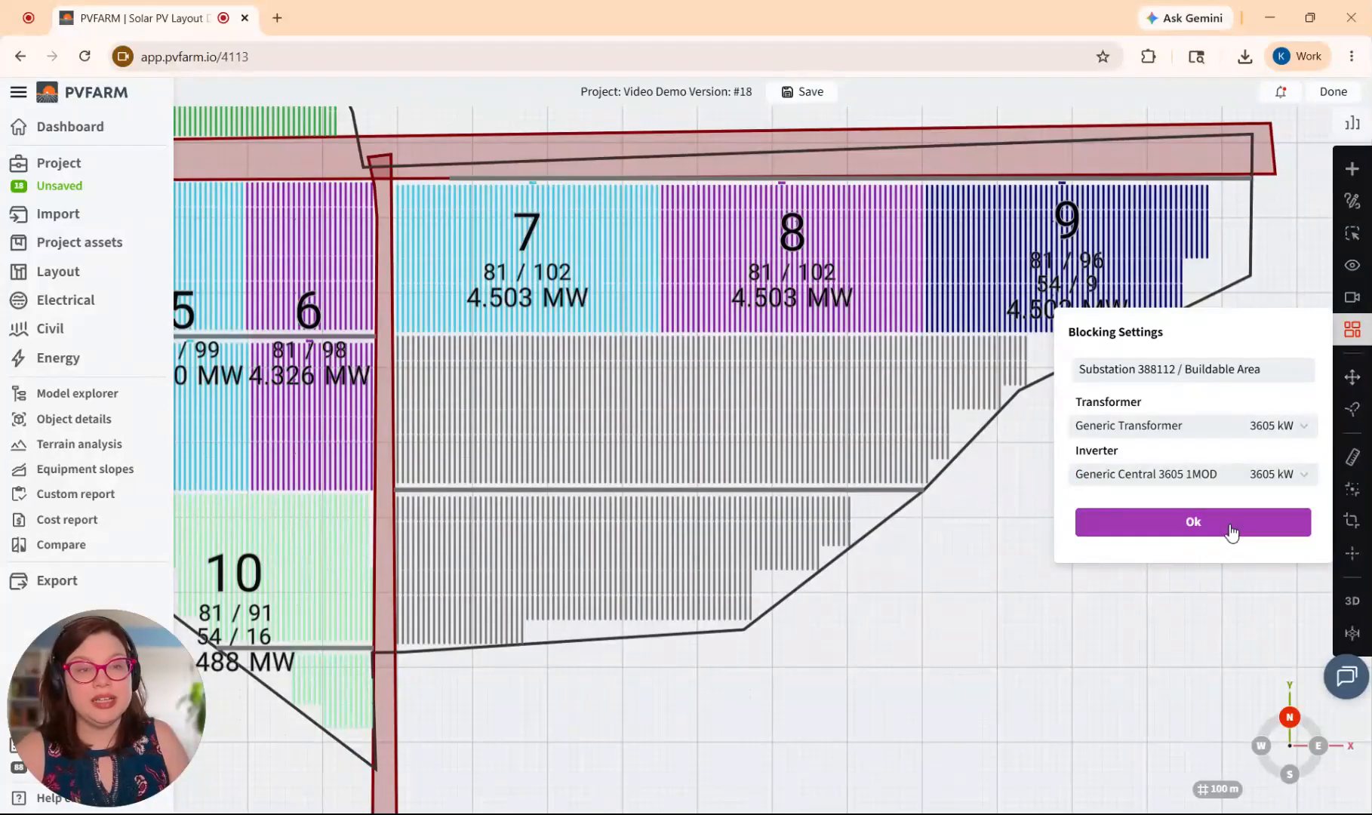
click(1232, 531)
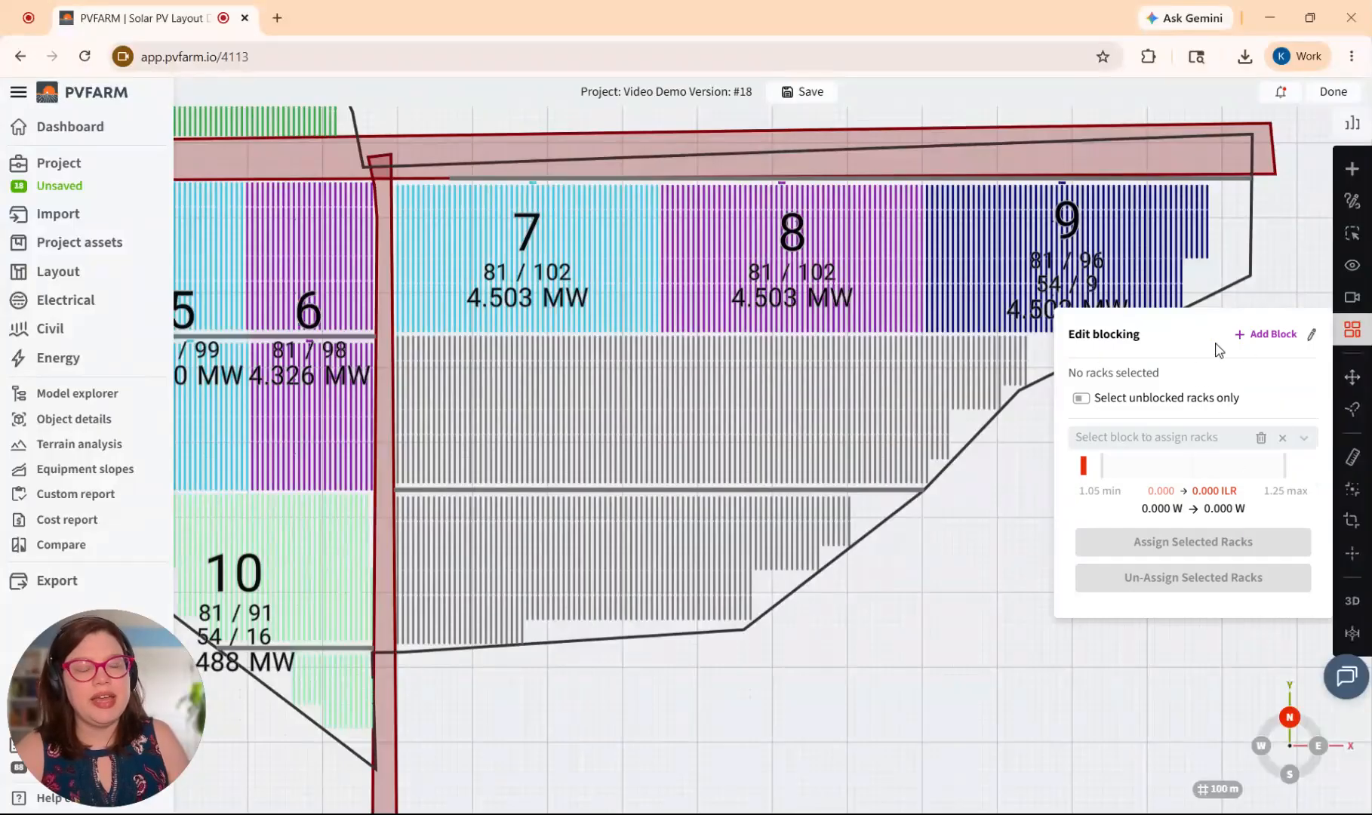
Add a new block, placing its skid at the western end of the road between the unblocked rack rows.
click(1265, 335)
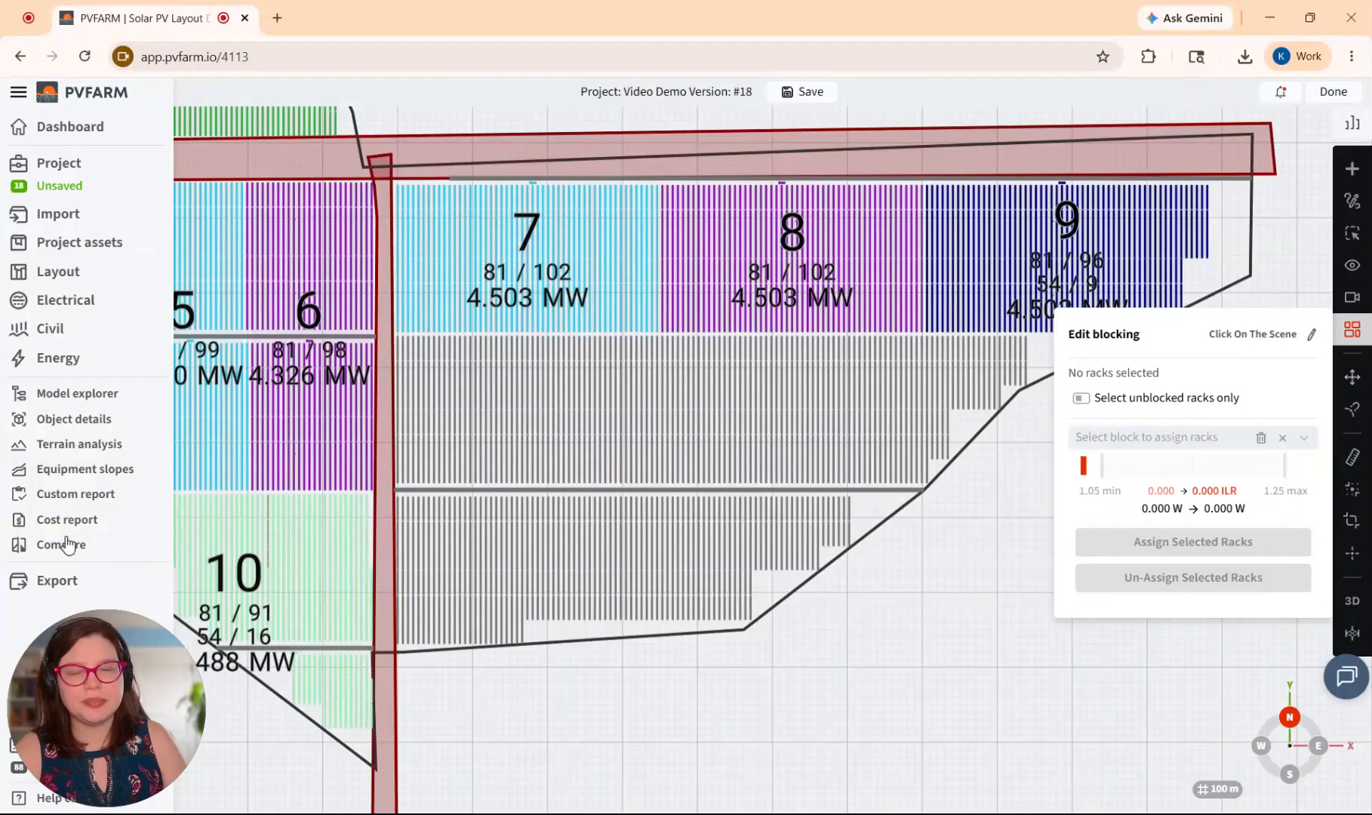
scroll(359, 491, up, 10)
scroll(781, 475, up, 5)
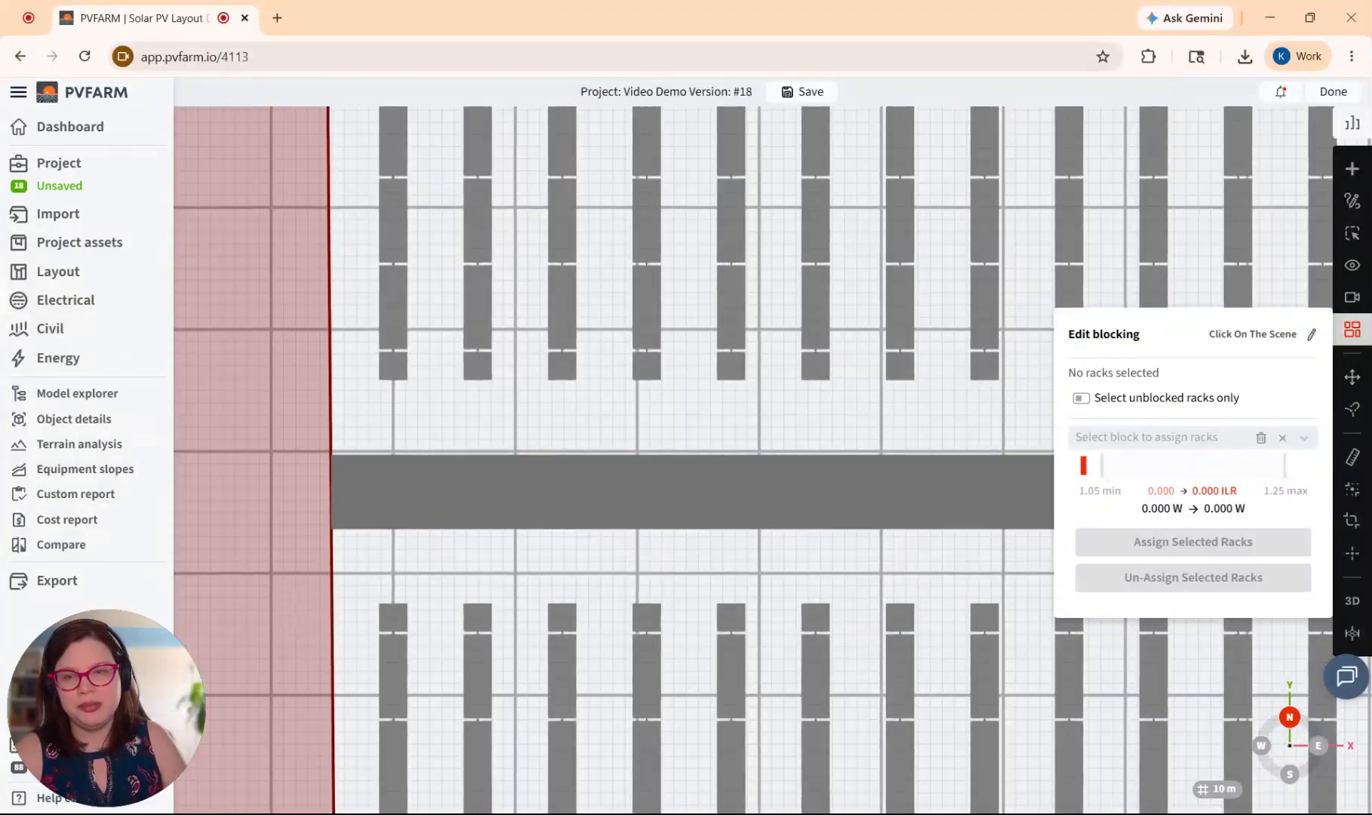
click(421, 440)
In 2D view, select the 102 unblocked racks directly south of block 7, north of the road, and assign them to the new block.
scroll(801, 499, down, 5)
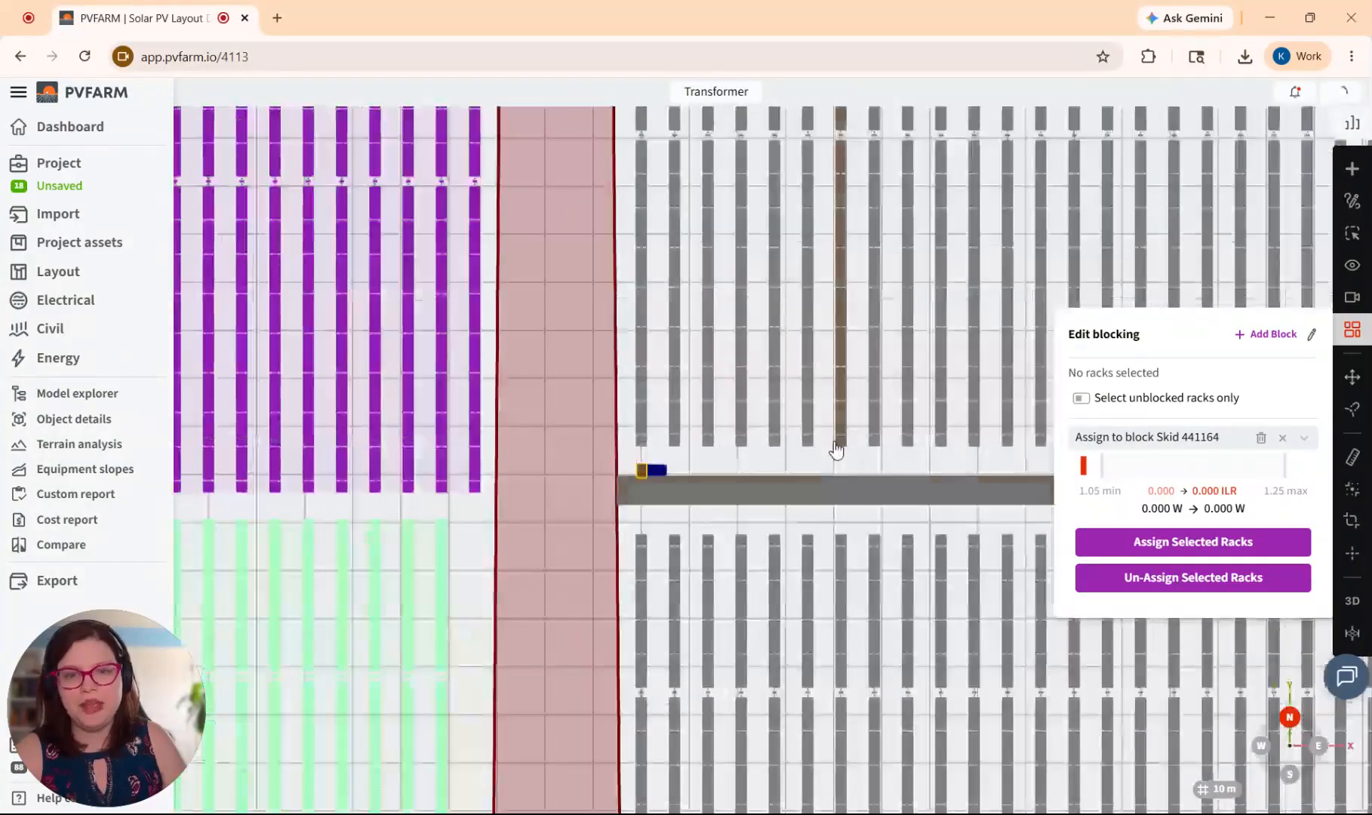
scroll(563, 442, down, 10)
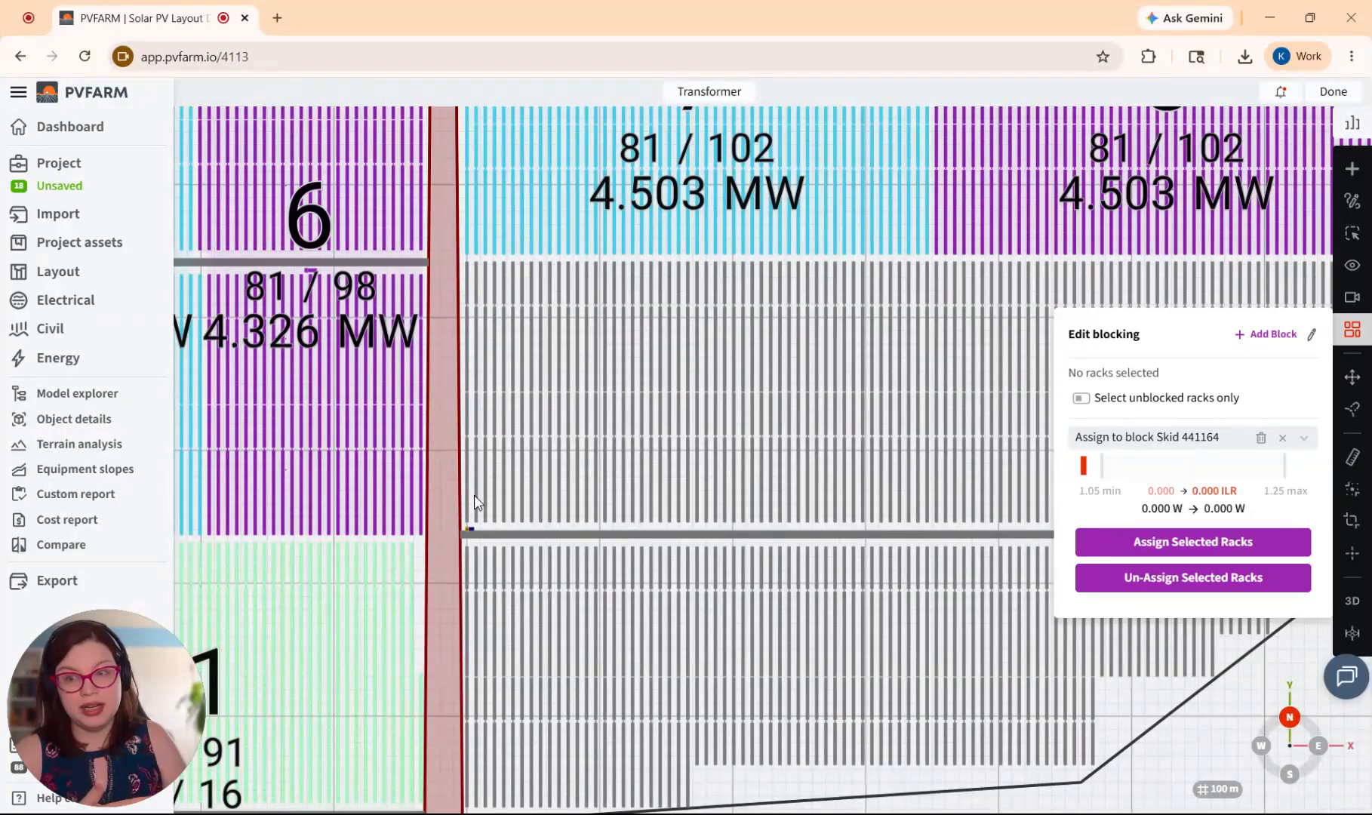
key(o)
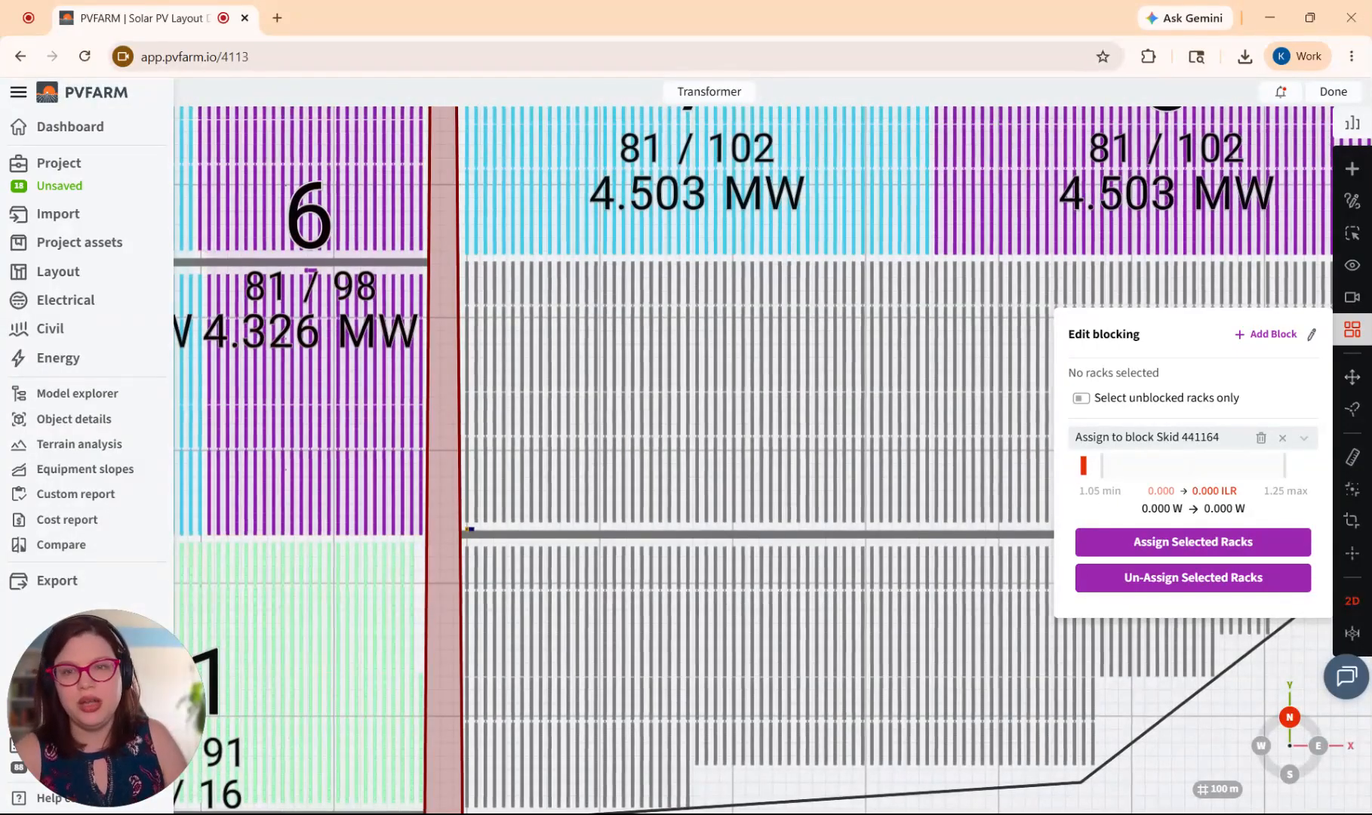
drag(466, 317, 842, 527)
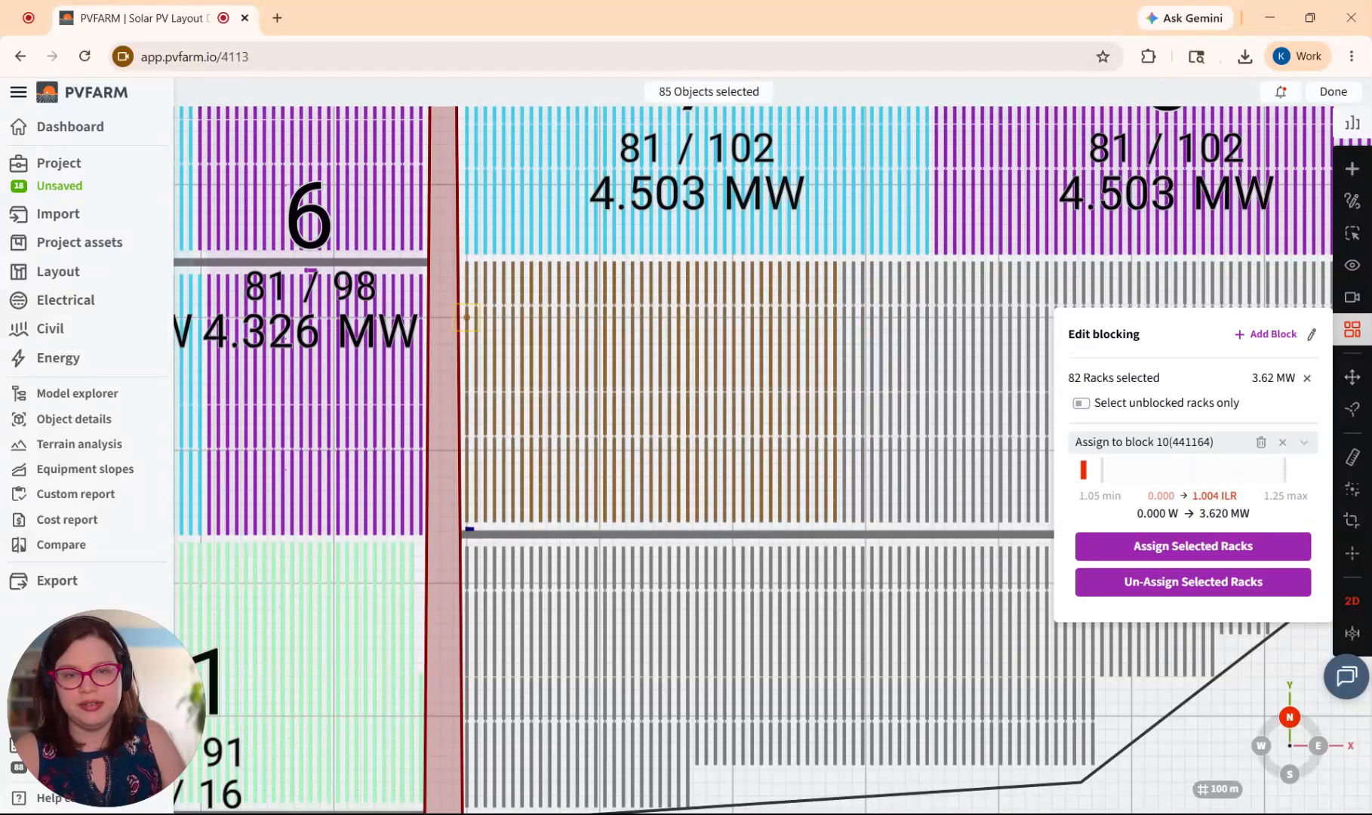
scroll(844, 517, down, 1)
scroll(844, 518, down, 5)
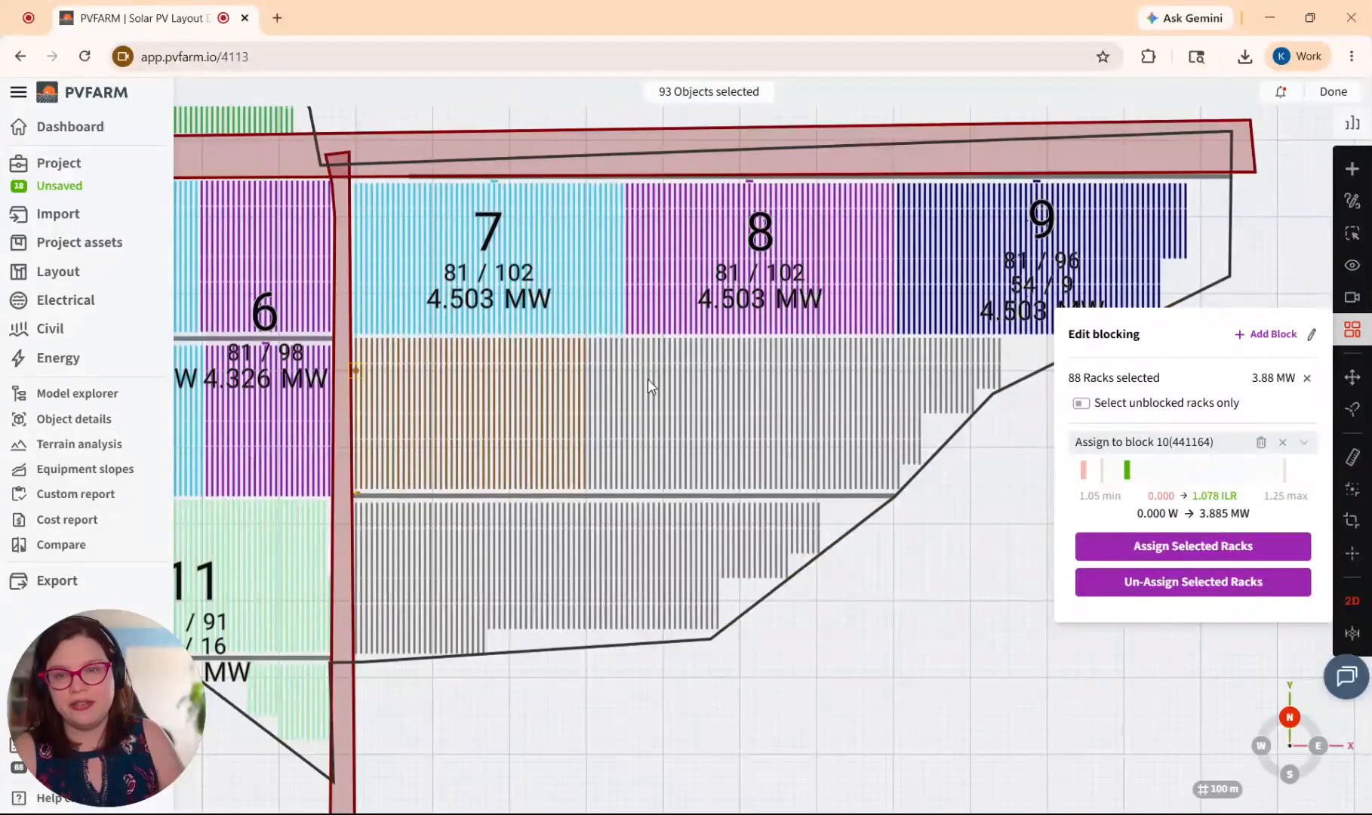
scroll(594, 347, up, 5)
drag(686, 290, 677, 293)
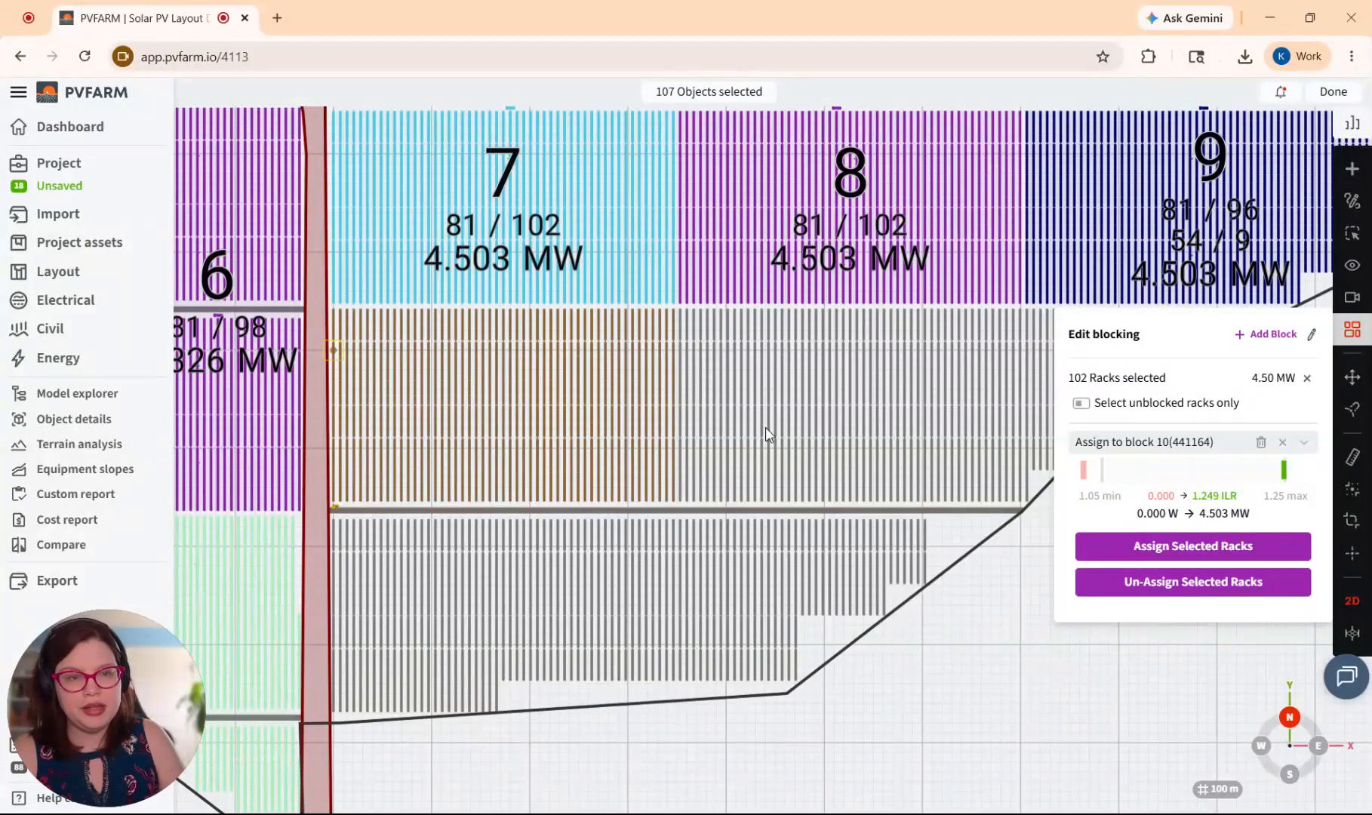
middle_drag(560, 469, 621, 357)
scroll(566, 338, up, 3)
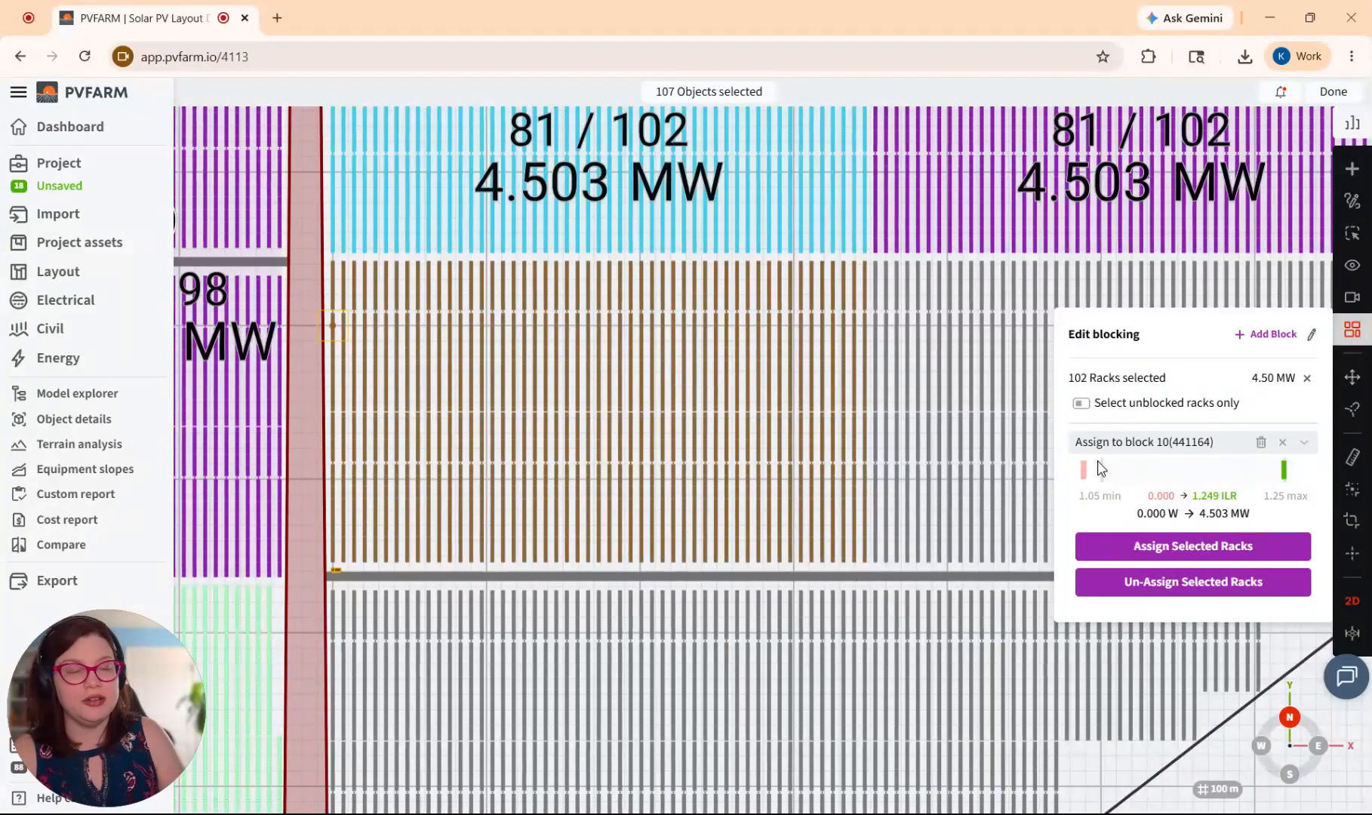
click(1214, 554)
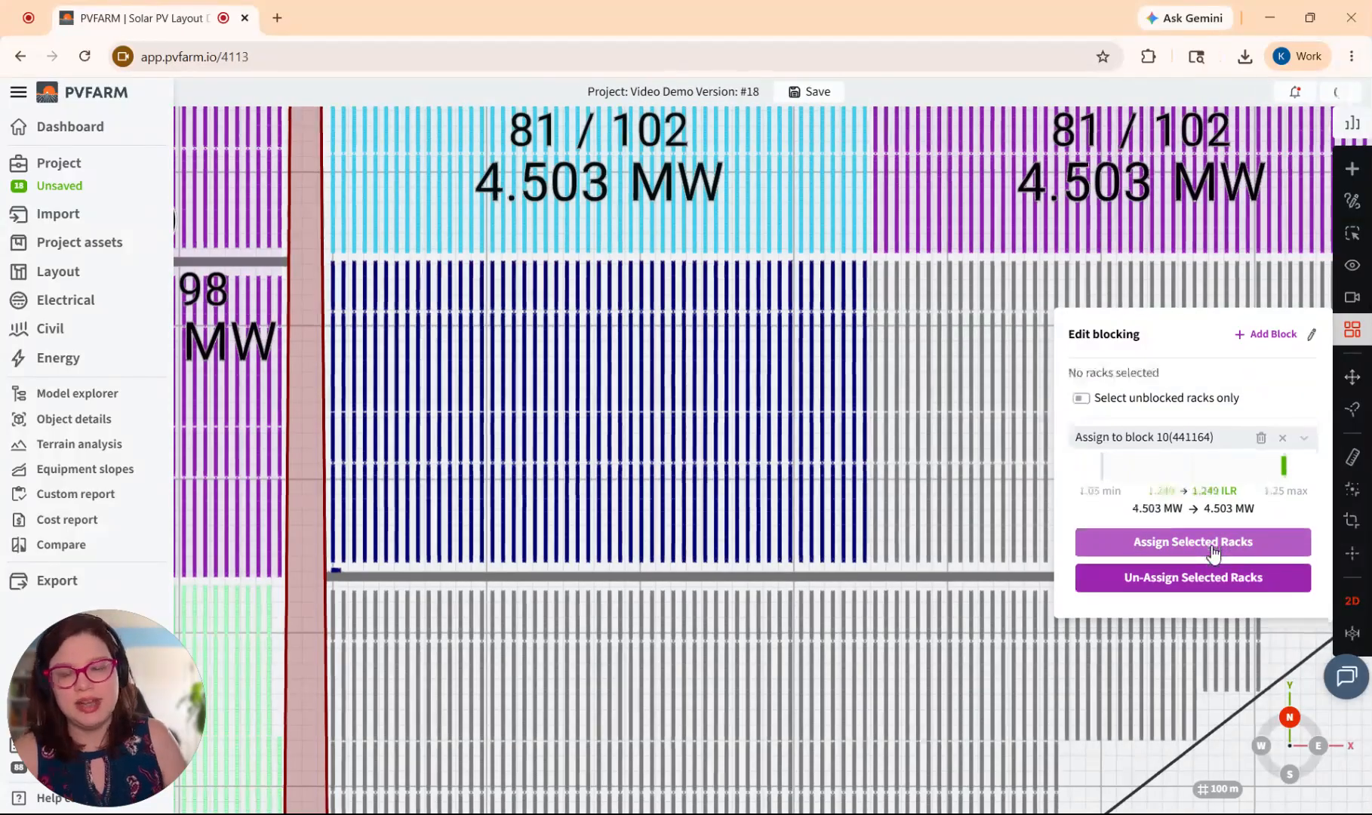
Clear the active block and add another block, placing its skid on the south side of the road at its western end.
scroll(626, 370, down, 5)
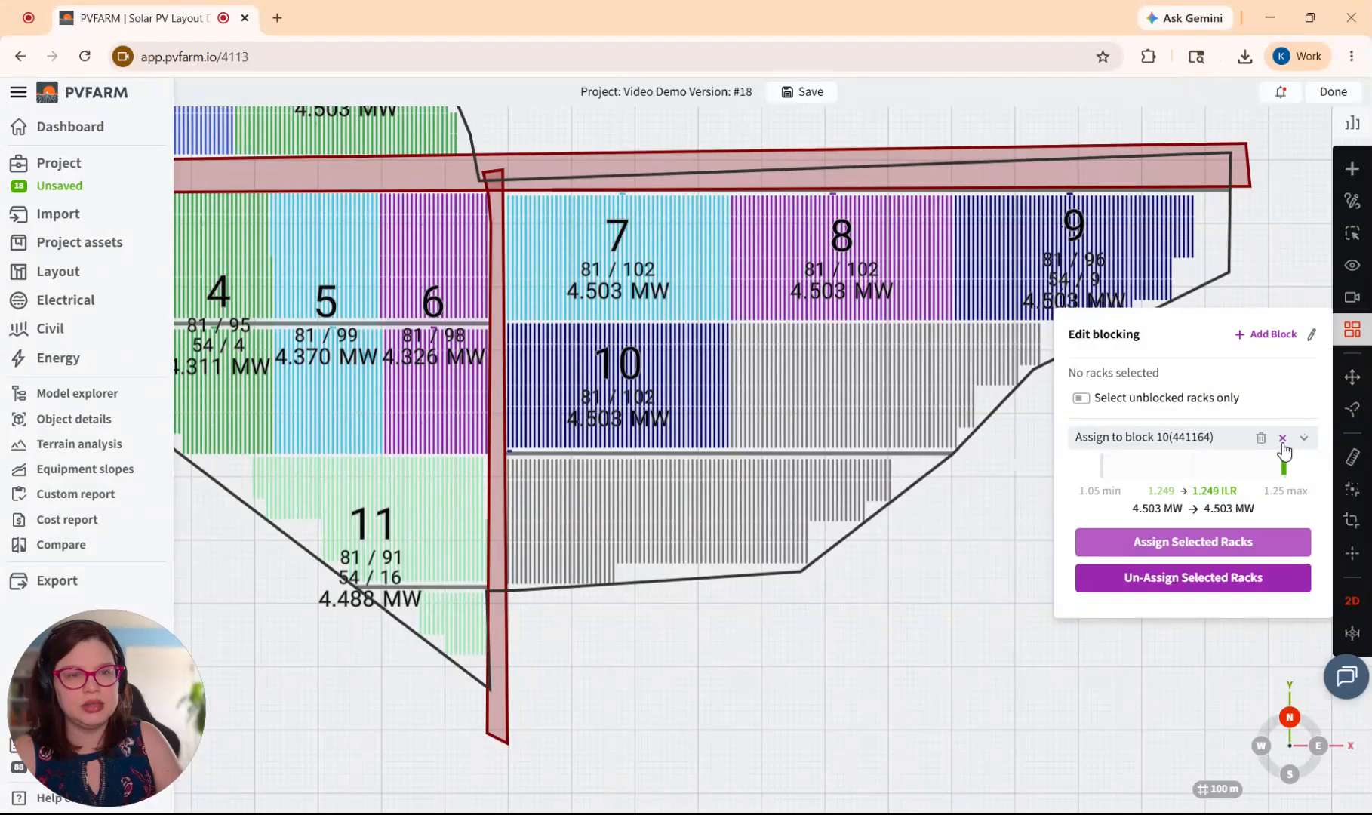
click(1283, 438)
click(1274, 335)
scroll(507, 457, up, 10)
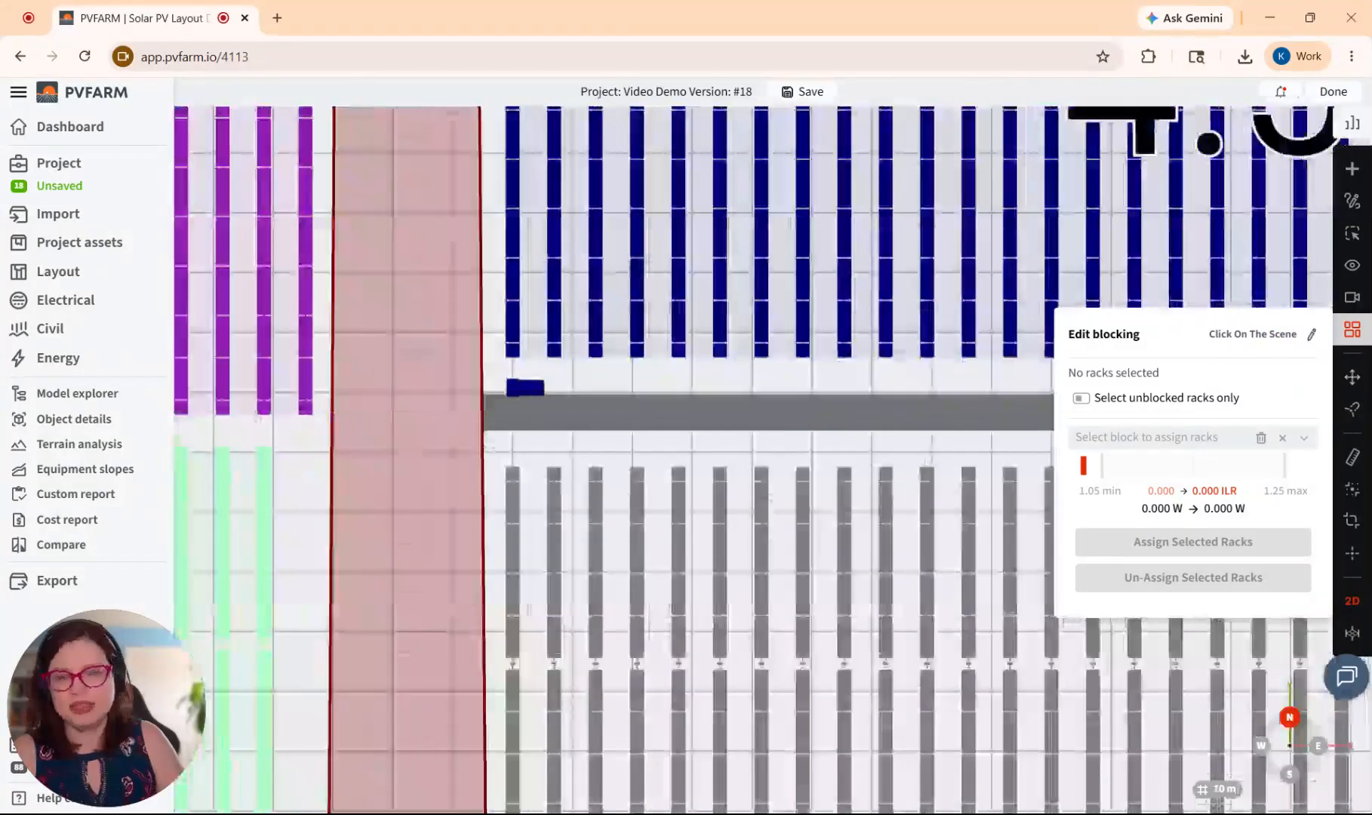
scroll(563, 431, up, 3)
middle_drag(563, 431, 518, 428)
click(463, 453)
Assign the westernmost 102 unblocked racks south of the road to the block just added there.
scroll(726, 480, down, 10)
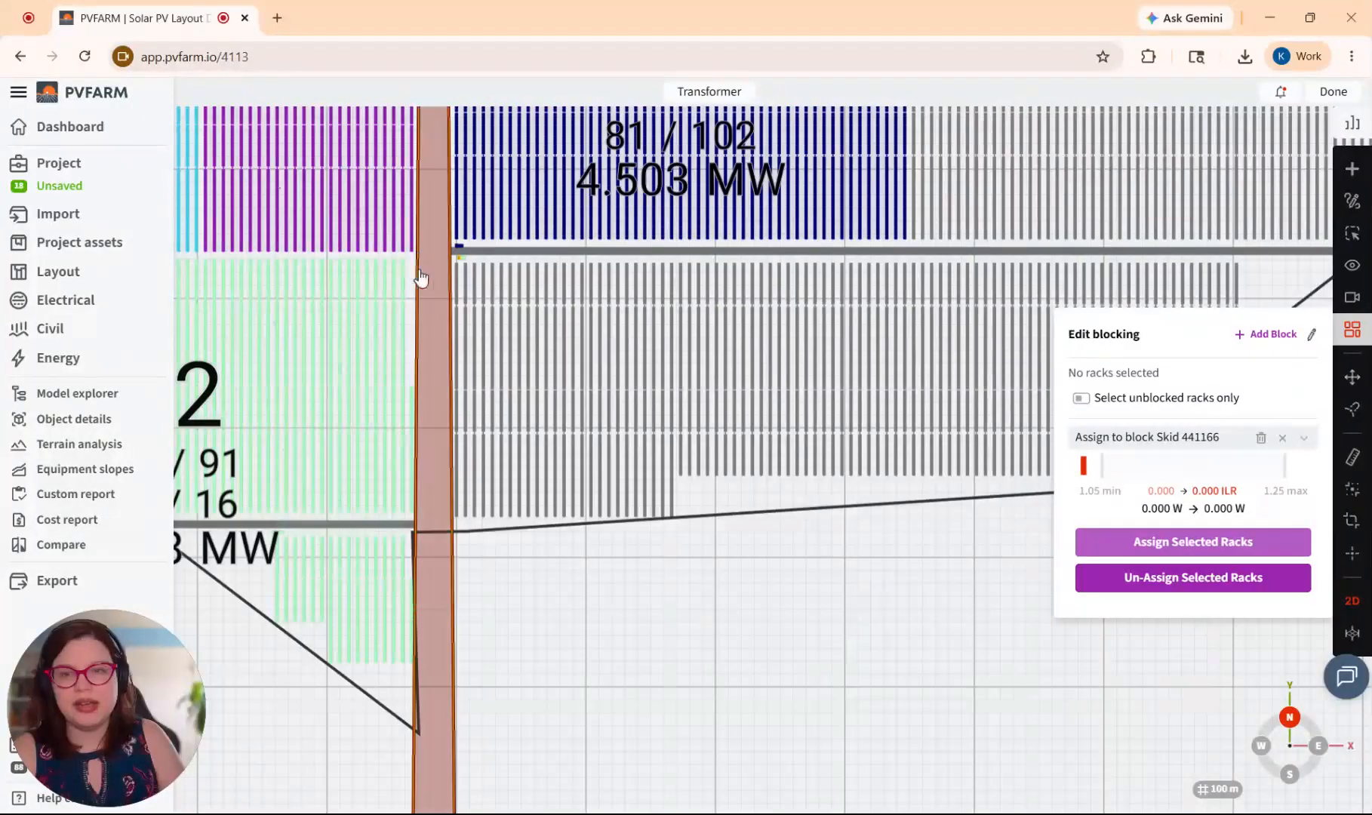
drag(430, 249, 910, 584)
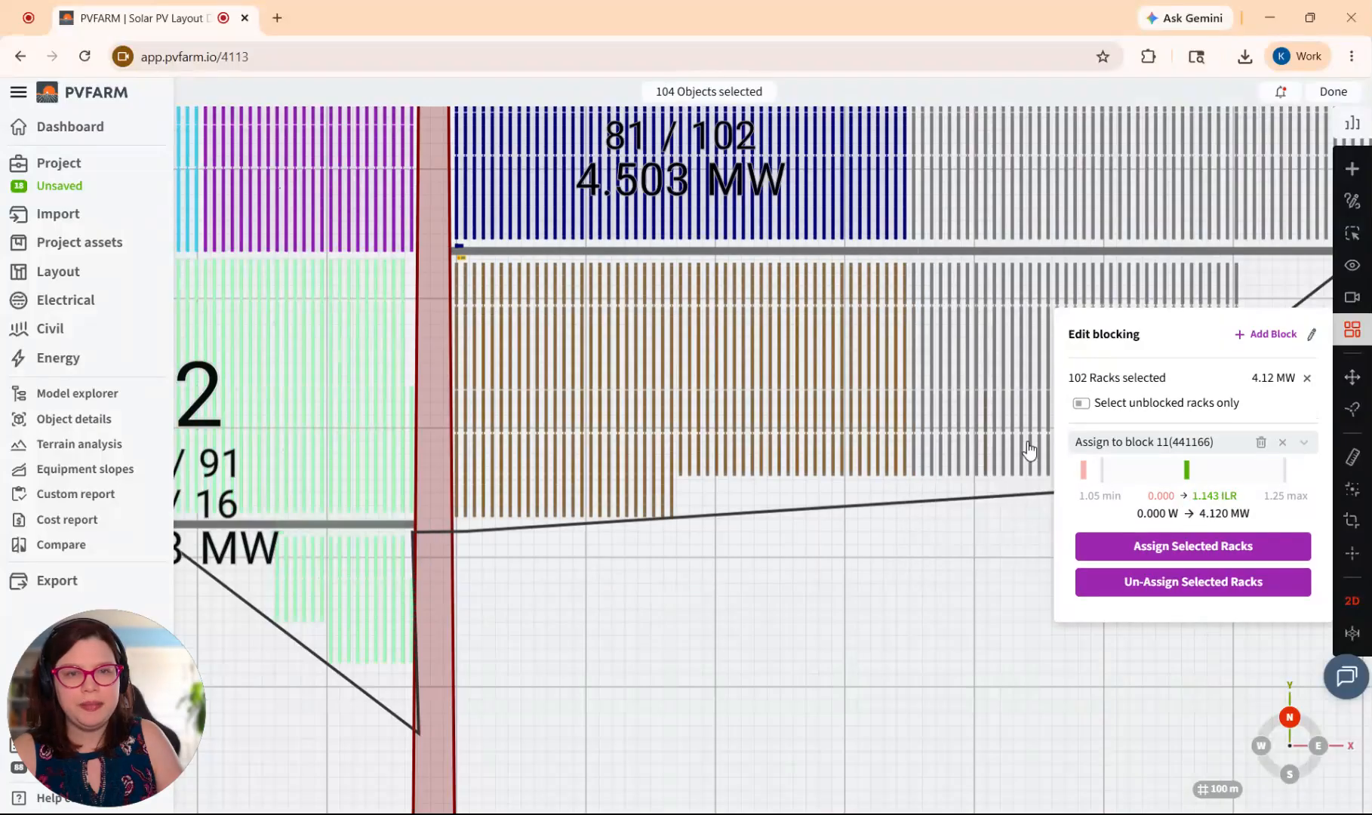
click(1213, 552)
Examine the two new blocks and the remaining unblocked racks east of them on both sides of the road.
scroll(692, 488, down, 3)
middle_drag(692, 488, 570, 507)
middle_drag(811, 405, 740, 487)
scroll(376, 473, up, 6)
scroll(518, 441, down, 2)
scroll(635, 436, down, 1)
middle_drag(651, 424, 574, 434)
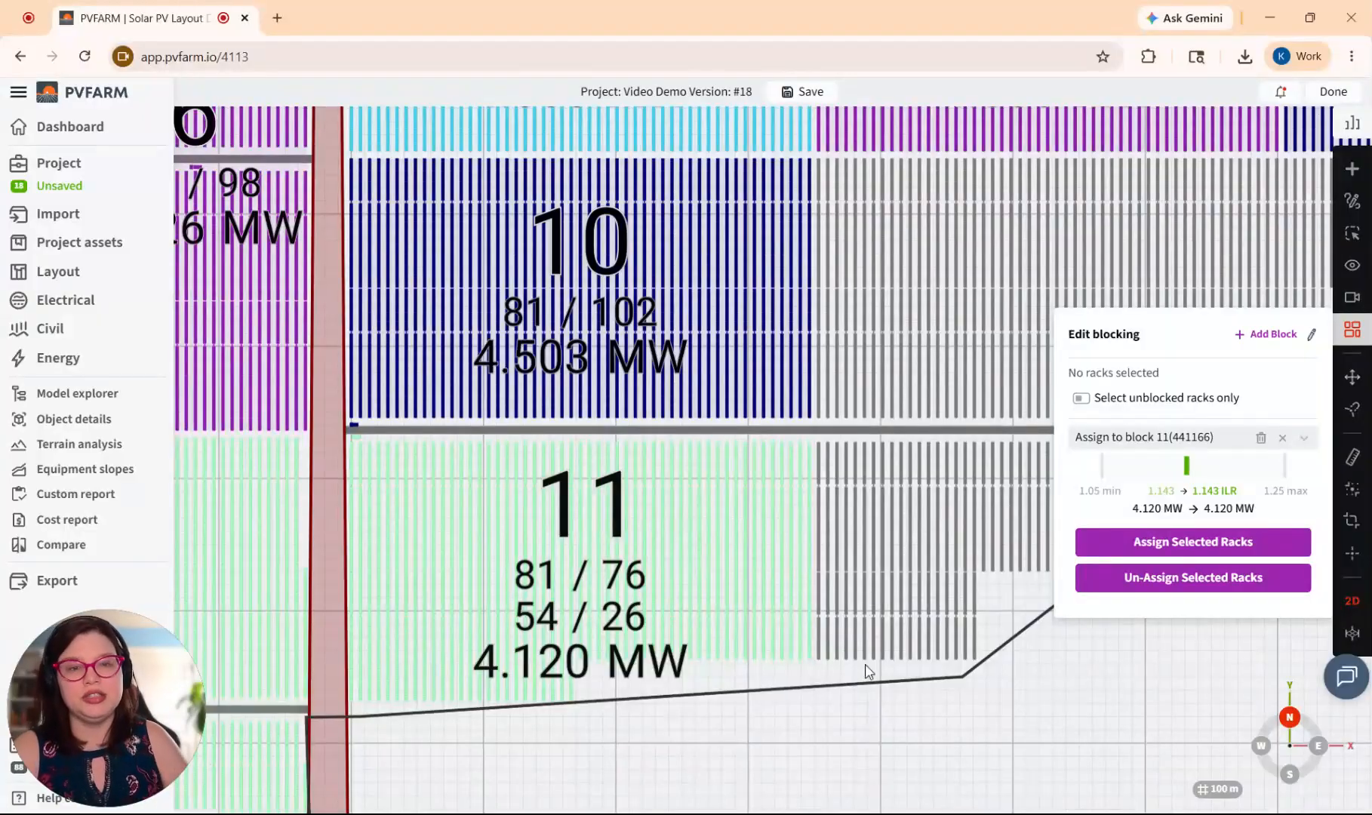
scroll(867, 637, down, 3)
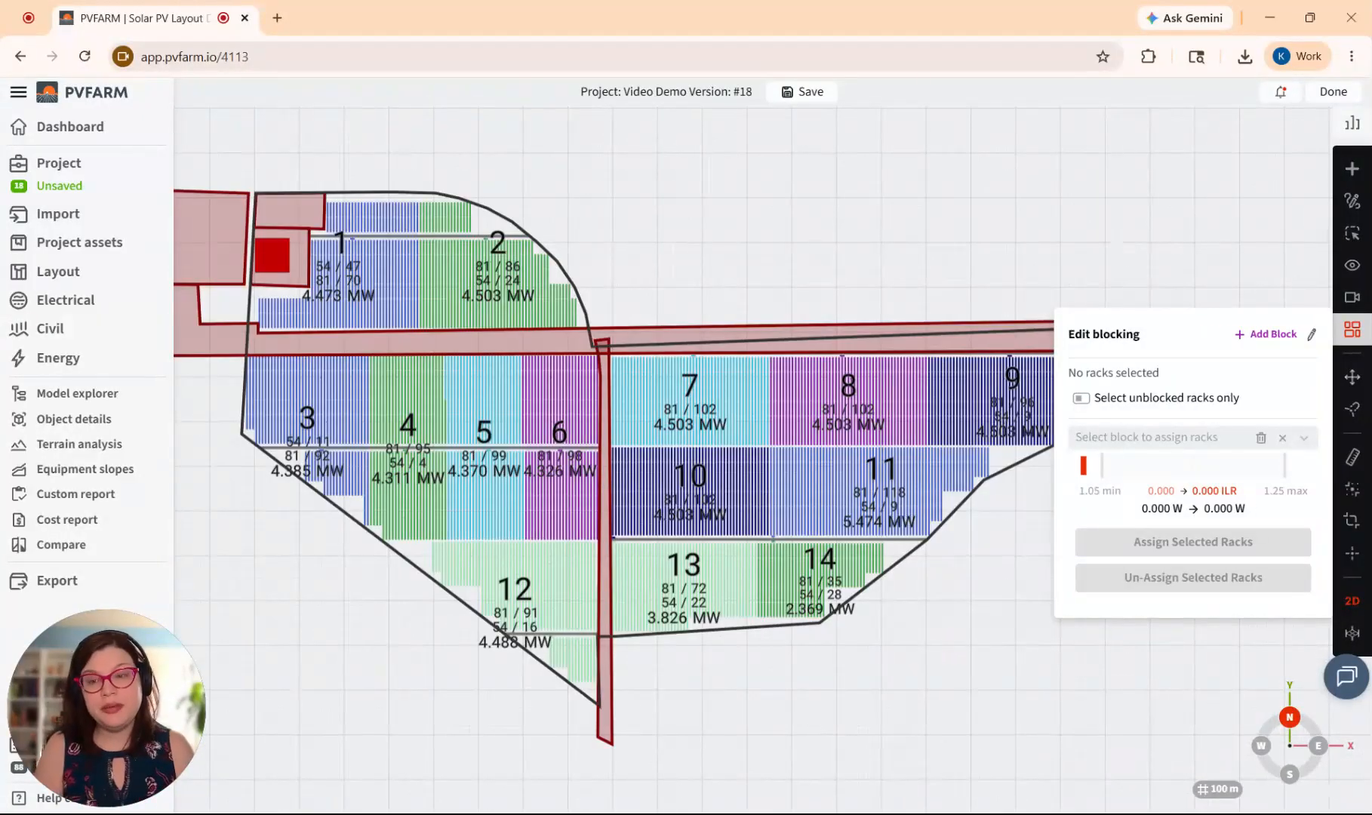